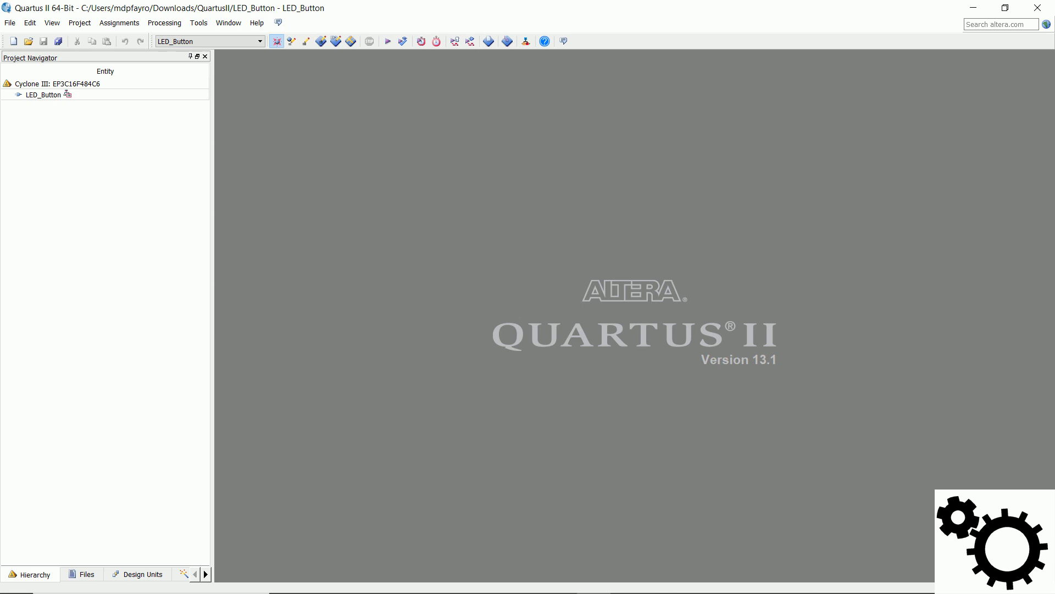
Step: Create a new Block Diagram/Schematic File in the project
click(10, 23)
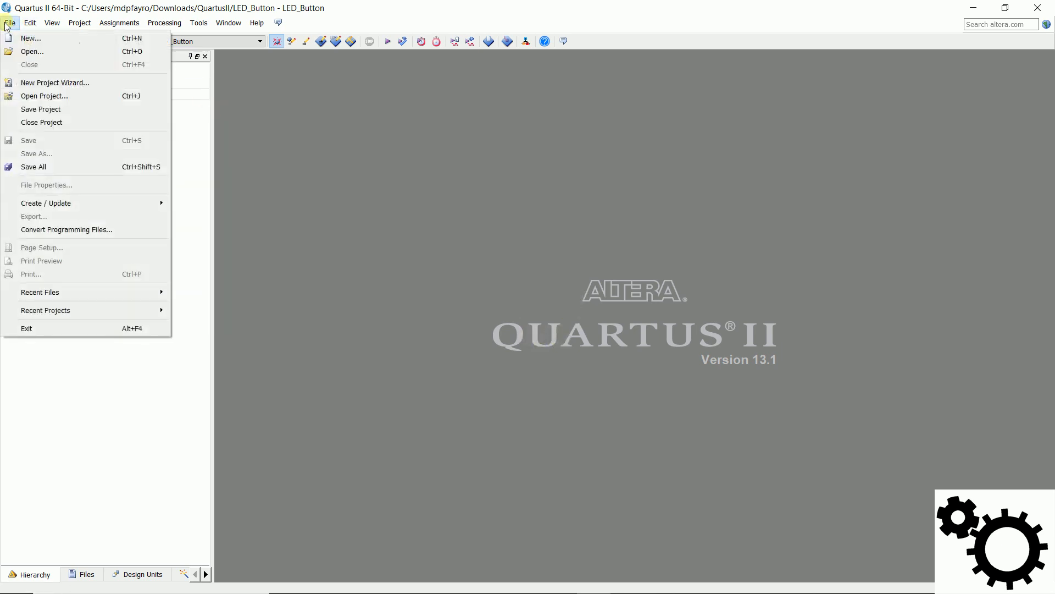
click(51, 40)
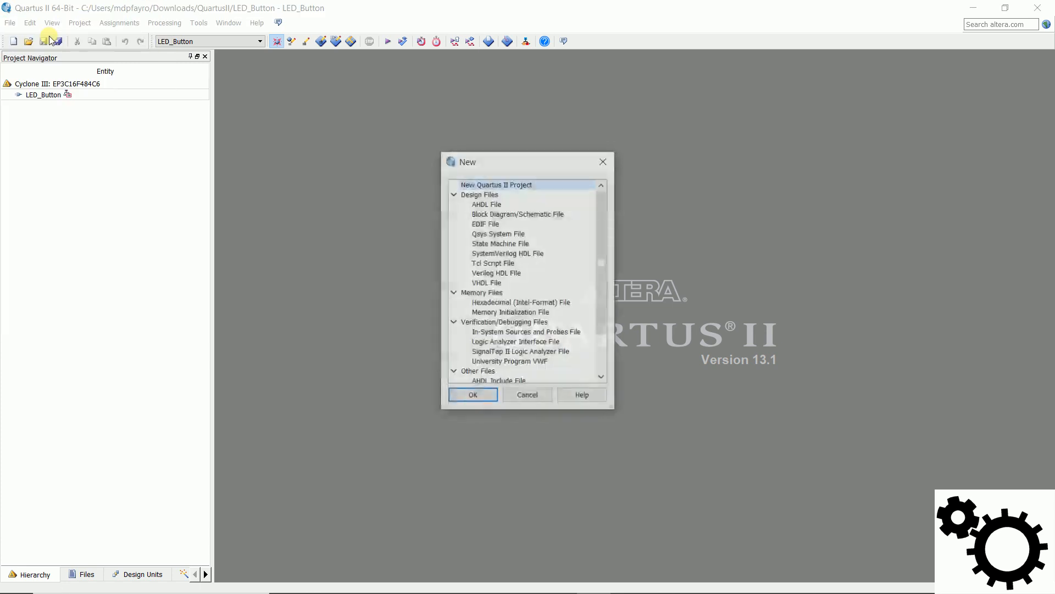
click(490, 214)
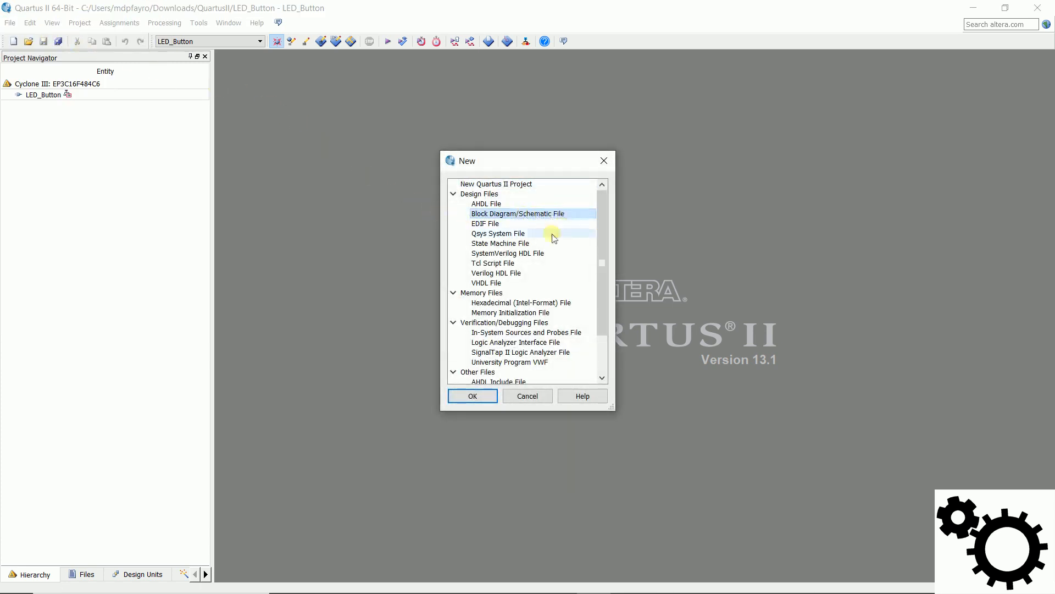
click(474, 396)
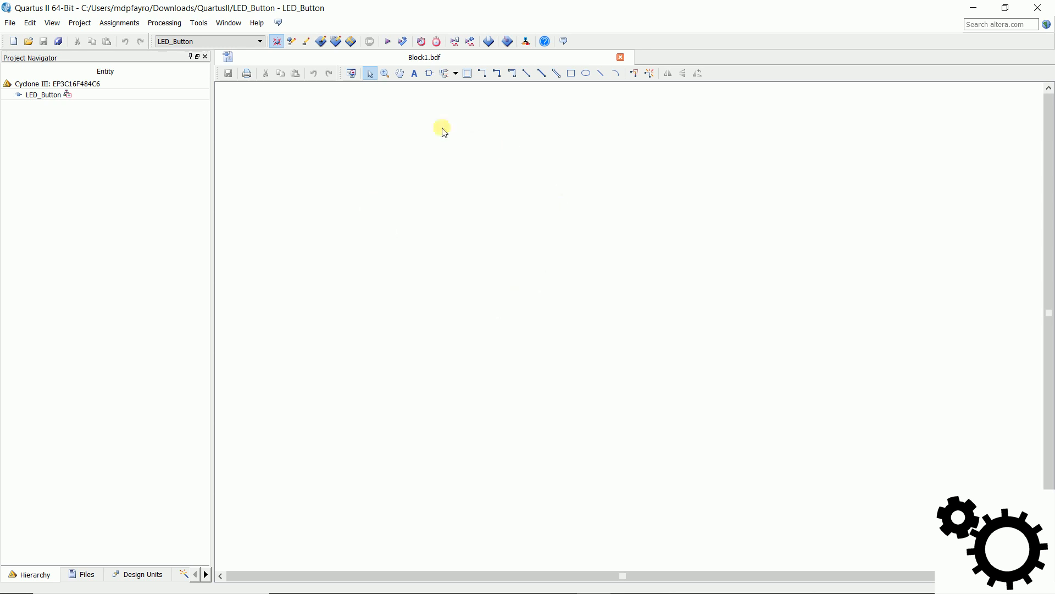
Step: Load the dff symbol from the storage group of the primitives library for insertion into the schematic
click(429, 74)
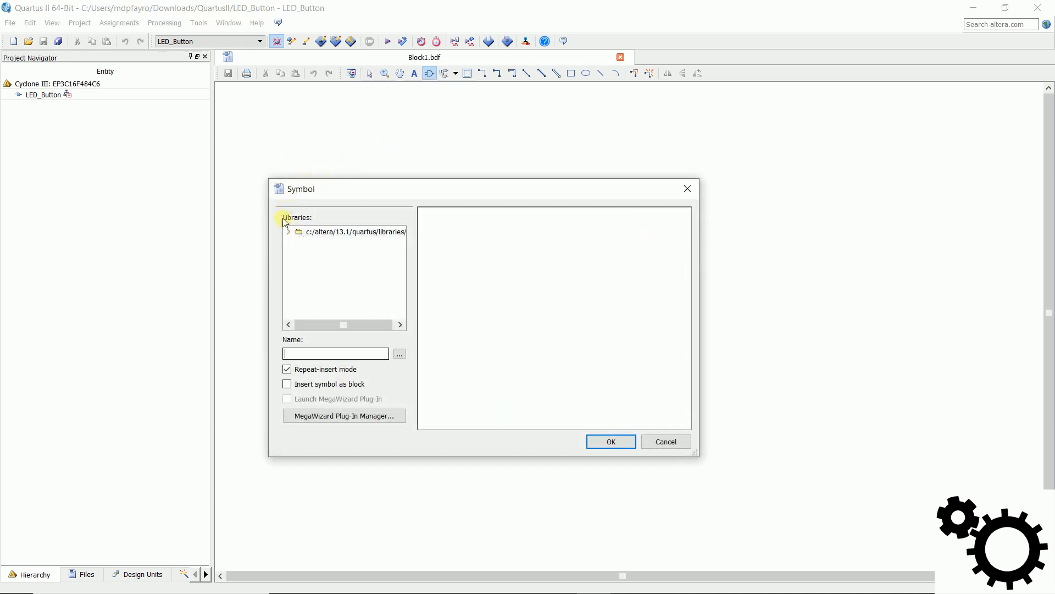
click(288, 233)
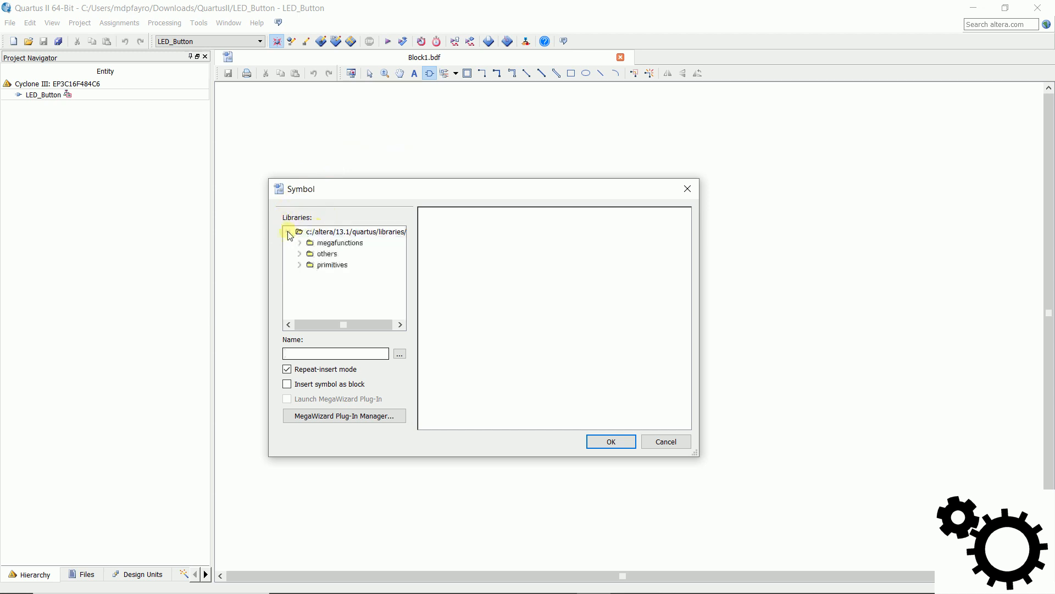
click(300, 266)
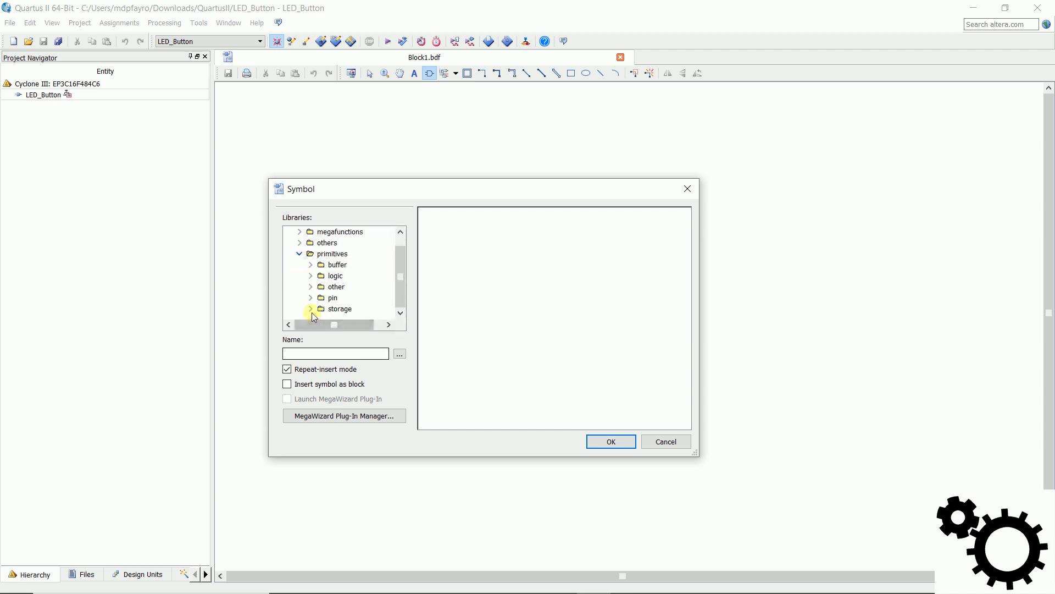
click(310, 308)
scroll(314, 291, down, 1)
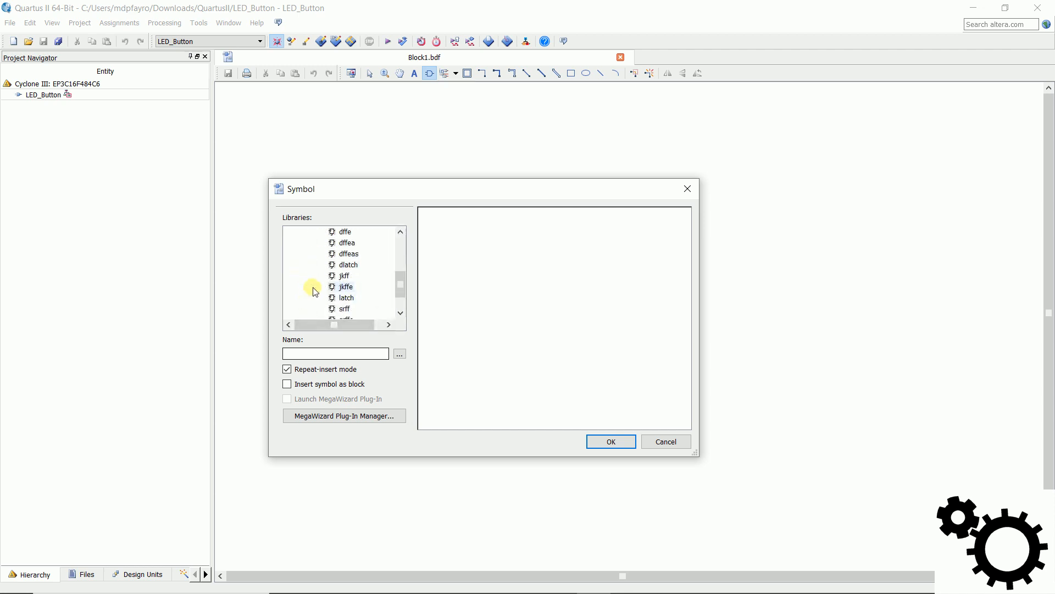
scroll(314, 290, down, 1)
click(343, 299)
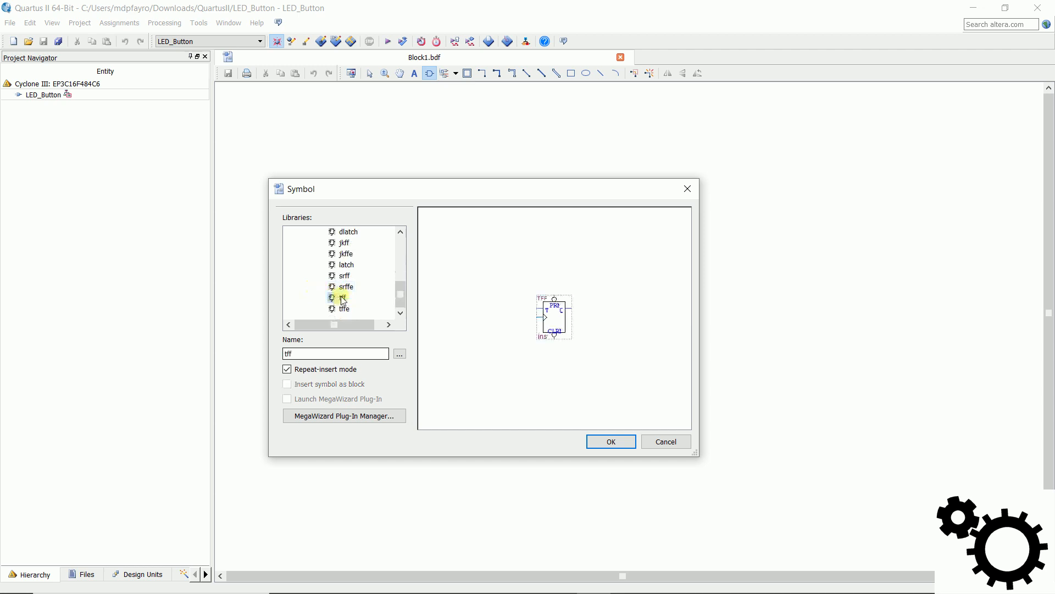
click(344, 243)
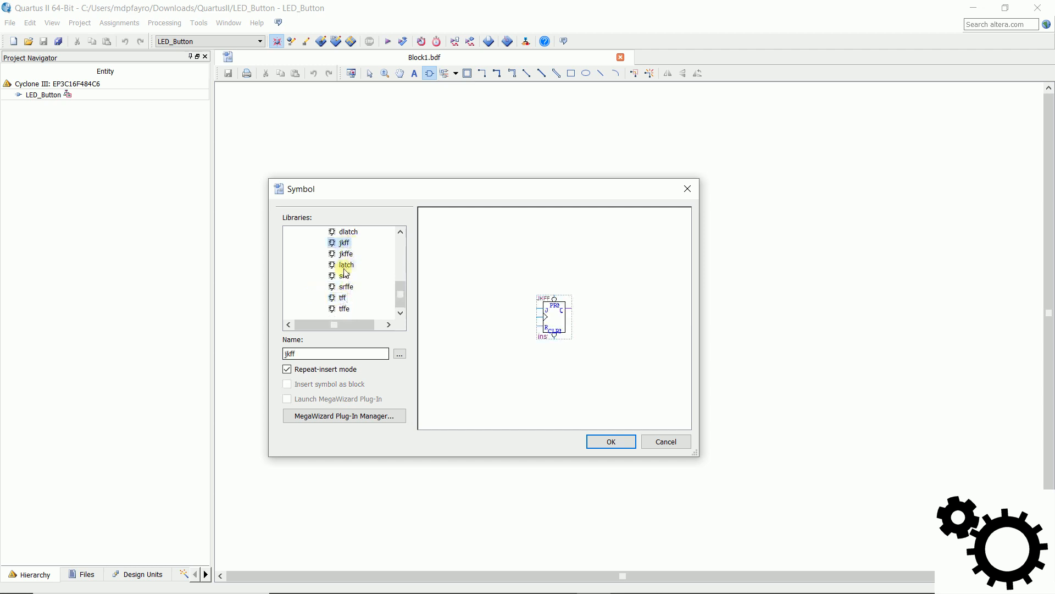
scroll(345, 277, up, 2)
click(344, 255)
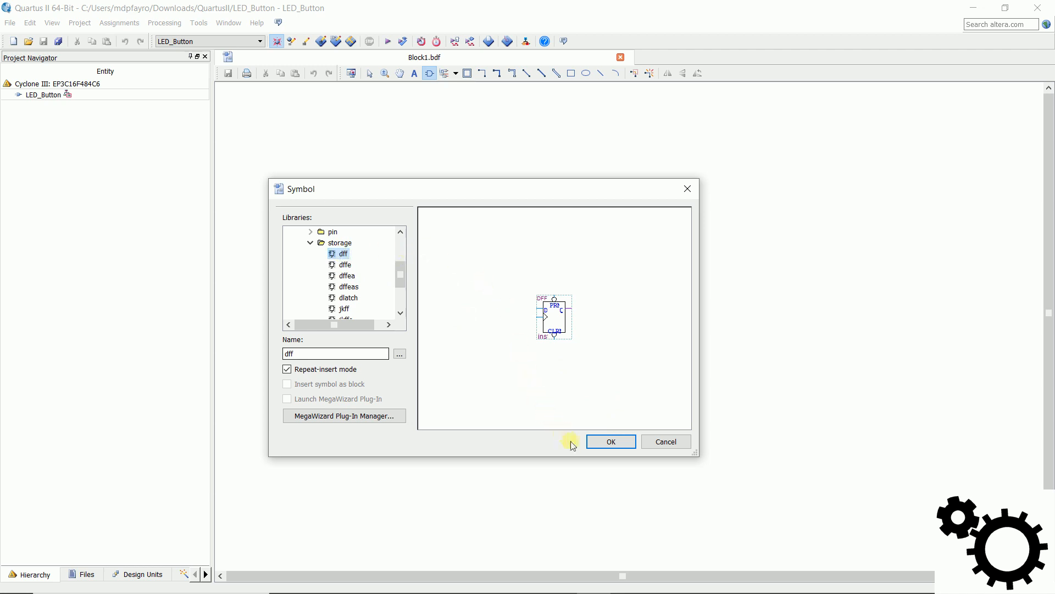
click(624, 447)
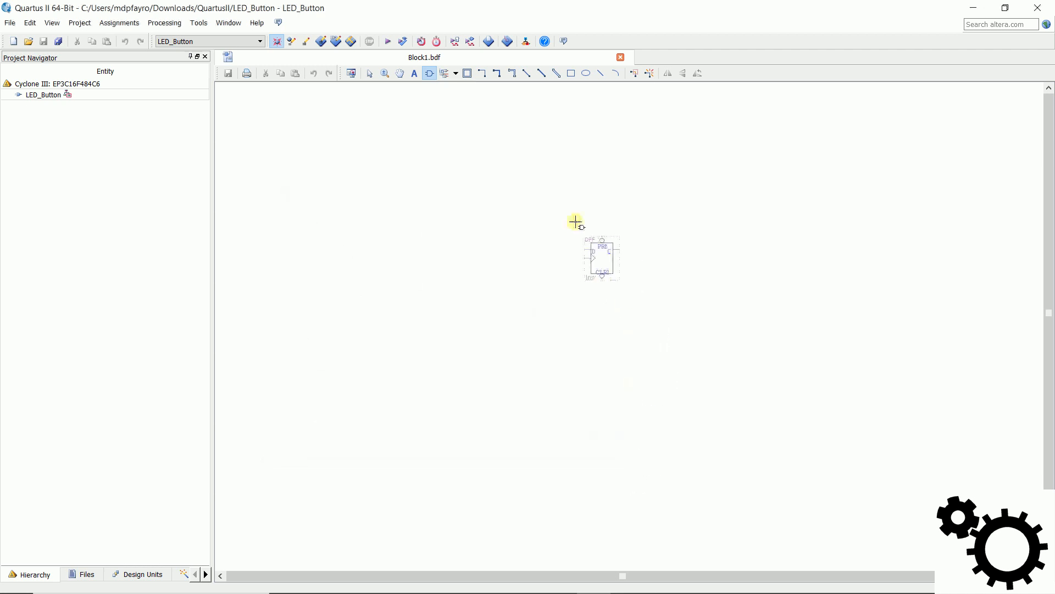
Step: Place four dff flip-flops in a horizontal row and wire each Q output to the next flip-flop's D input
click(434, 187)
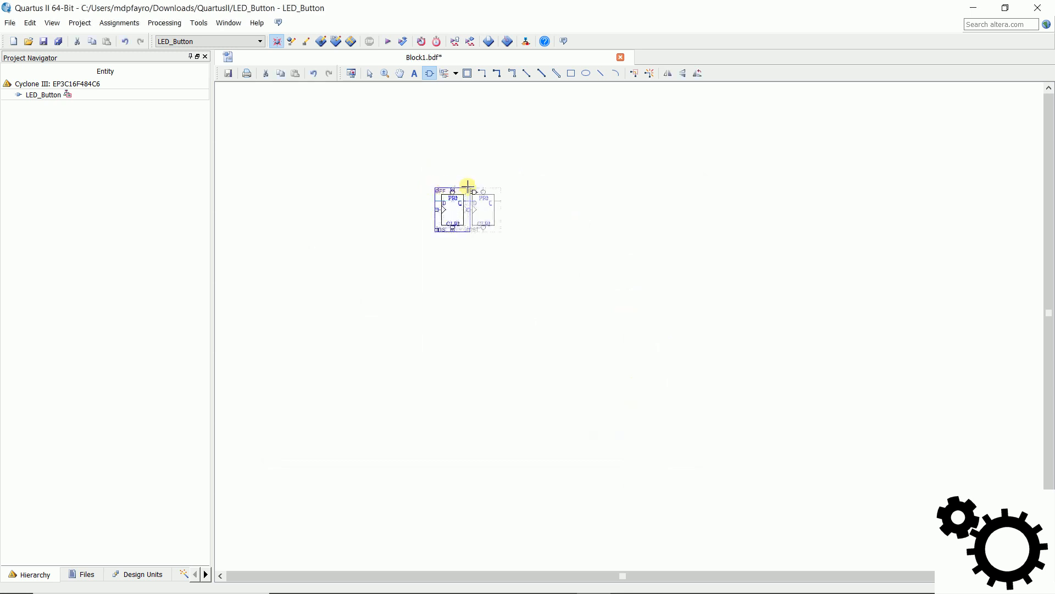
click(515, 185)
click(604, 184)
click(694, 183)
key(Escape)
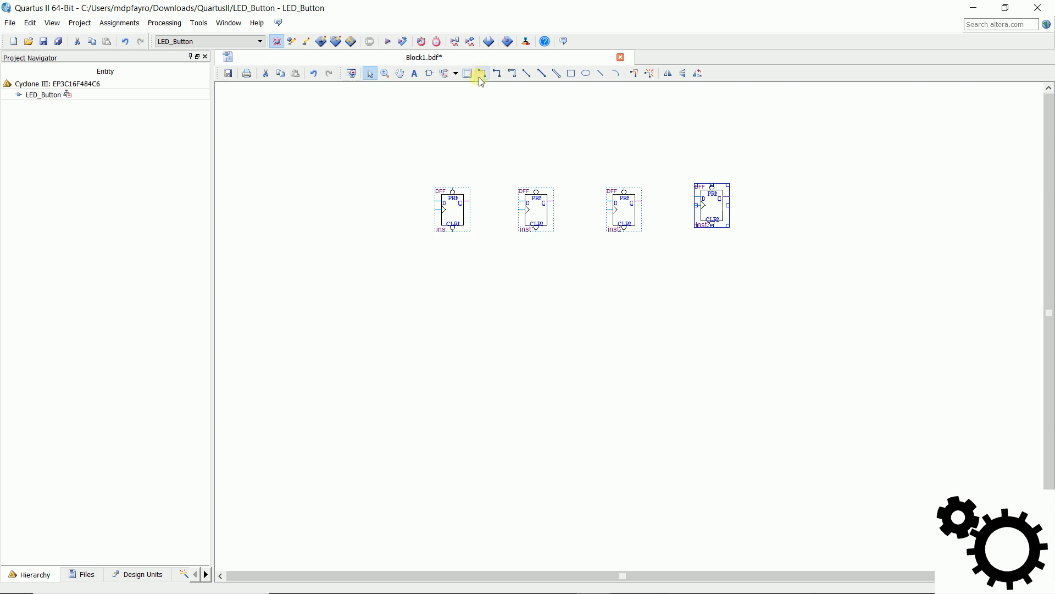
click(481, 77)
drag(482, 202, 695, 200)
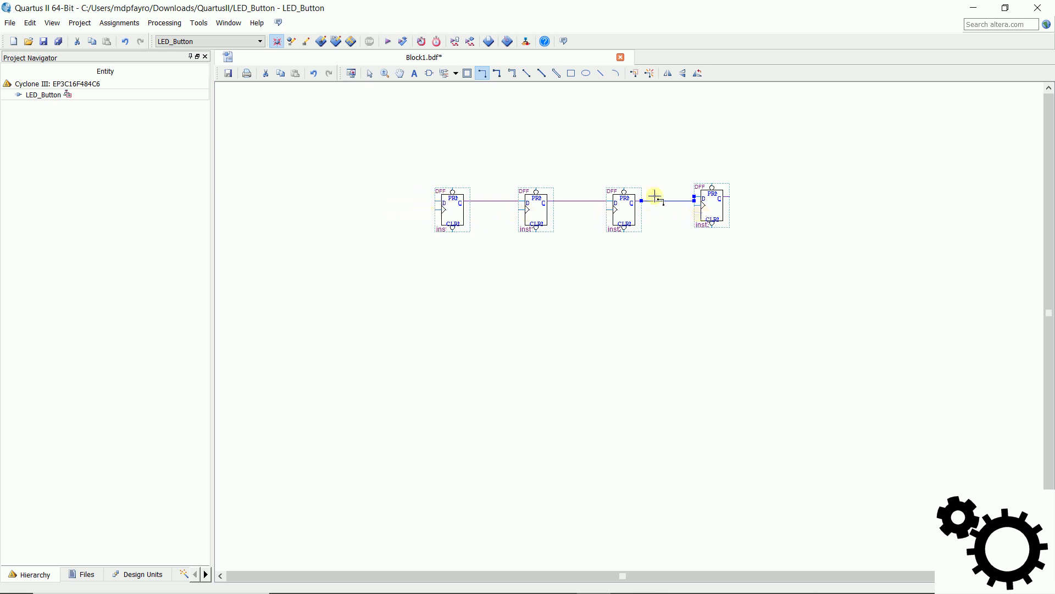
Step: Insert two input pins before the first flip-flop, one level with its D input and one below it
click(429, 76)
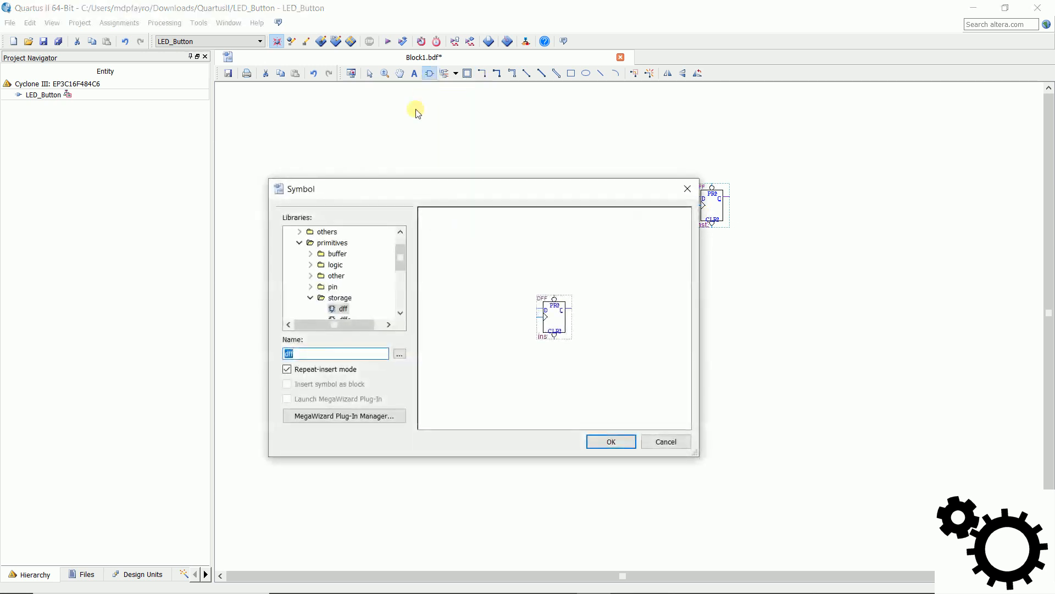
click(311, 297)
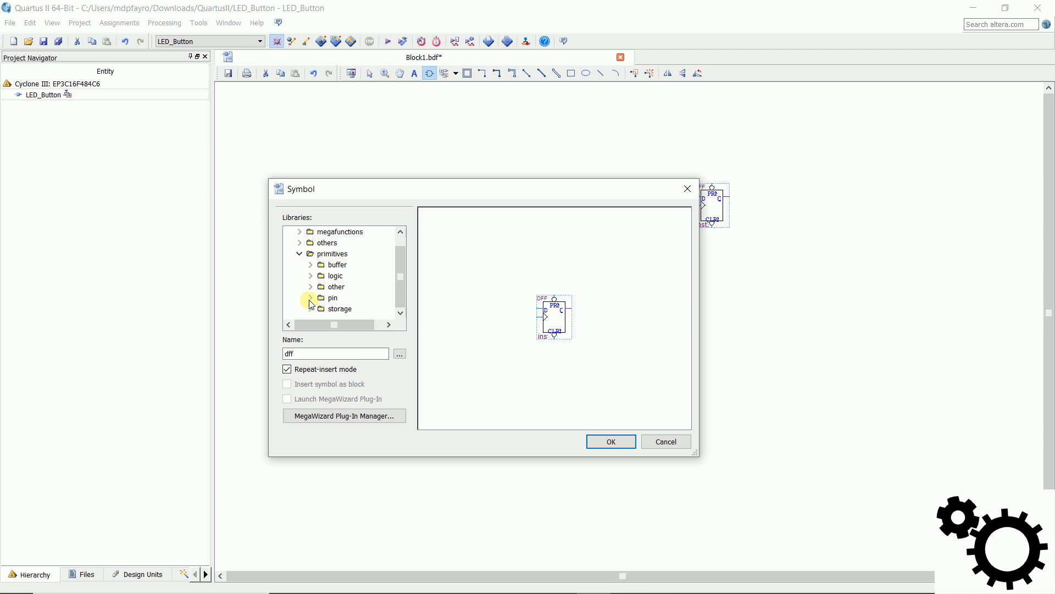
click(310, 299)
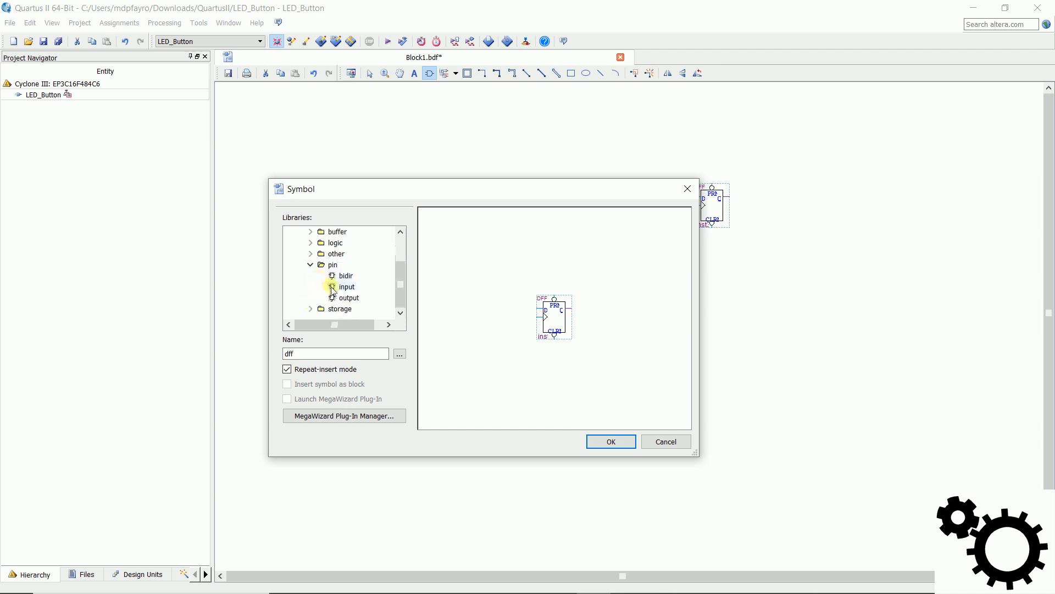
click(345, 287)
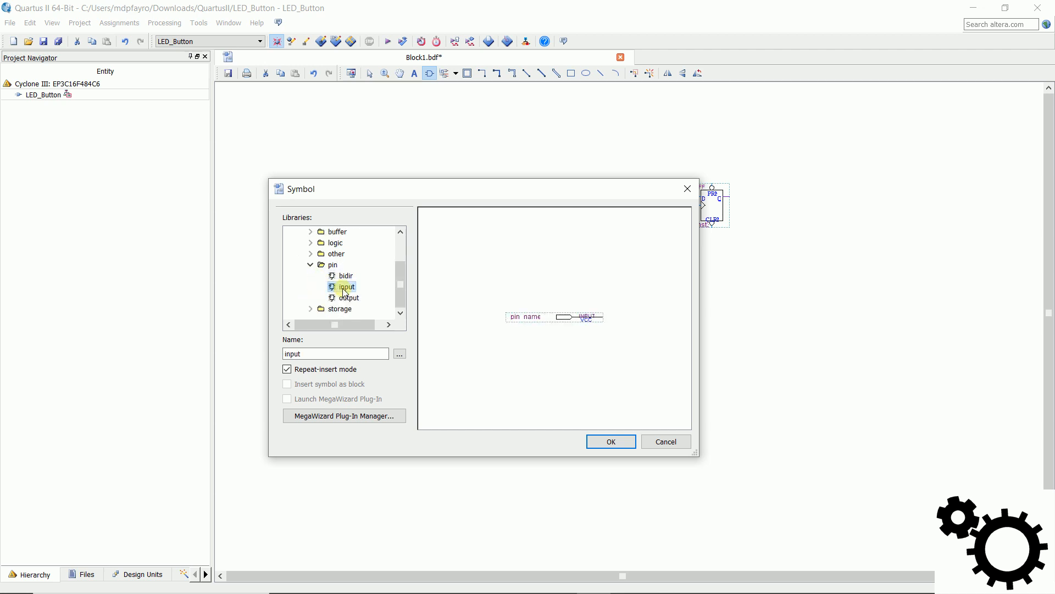
click(627, 445)
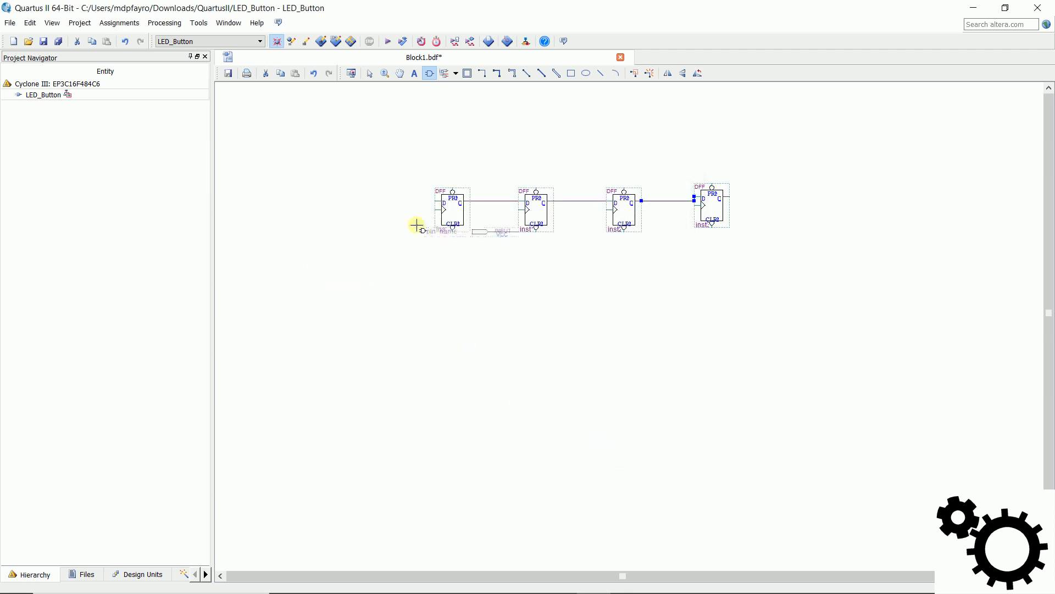
click(310, 194)
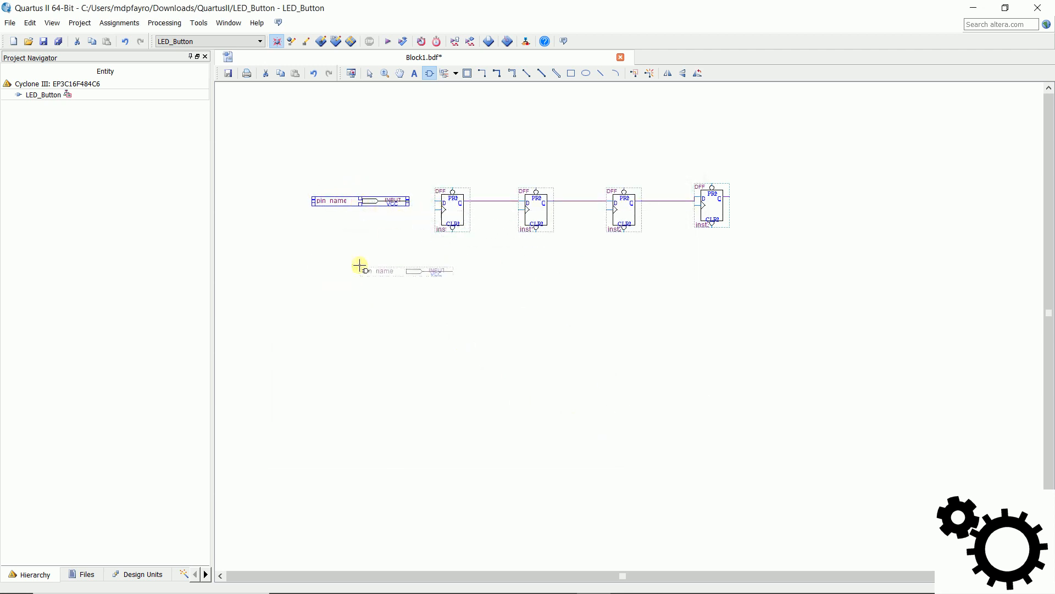
click(318, 249)
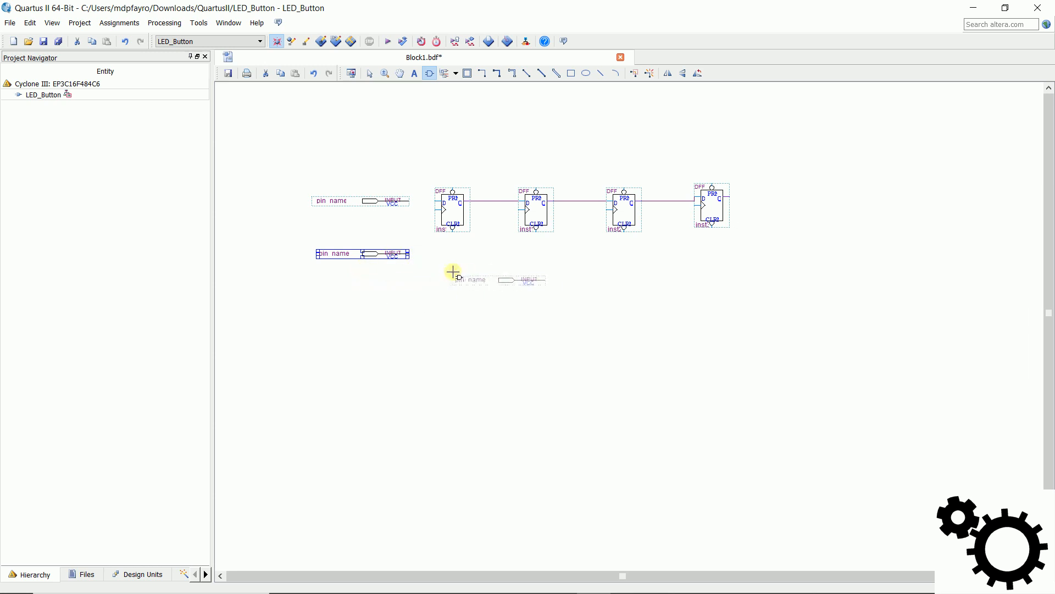
key(Escape)
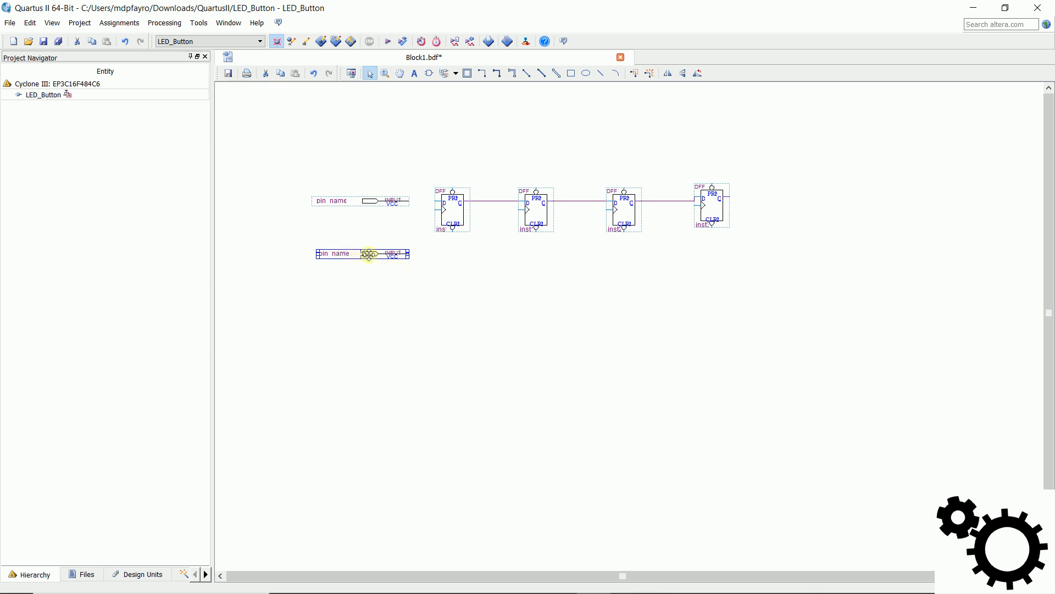
Step: Name the upper input pin DIn
double_click(373, 202)
click(495, 238)
drag(495, 238, 364, 237)
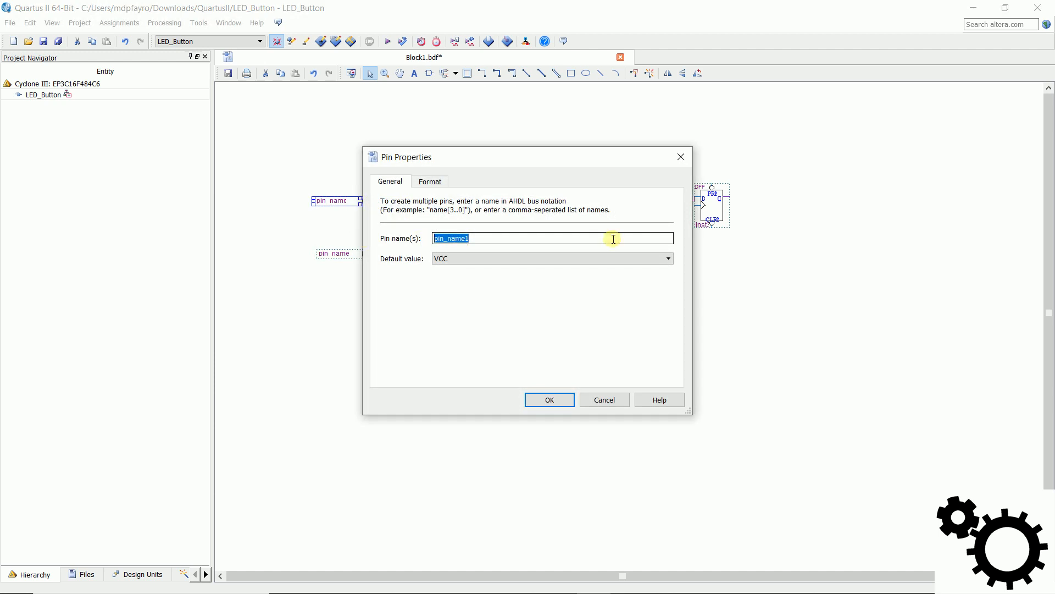
text(DIn)
click(549, 400)
Step: Name the lower input pin Clk
double_click(373, 256)
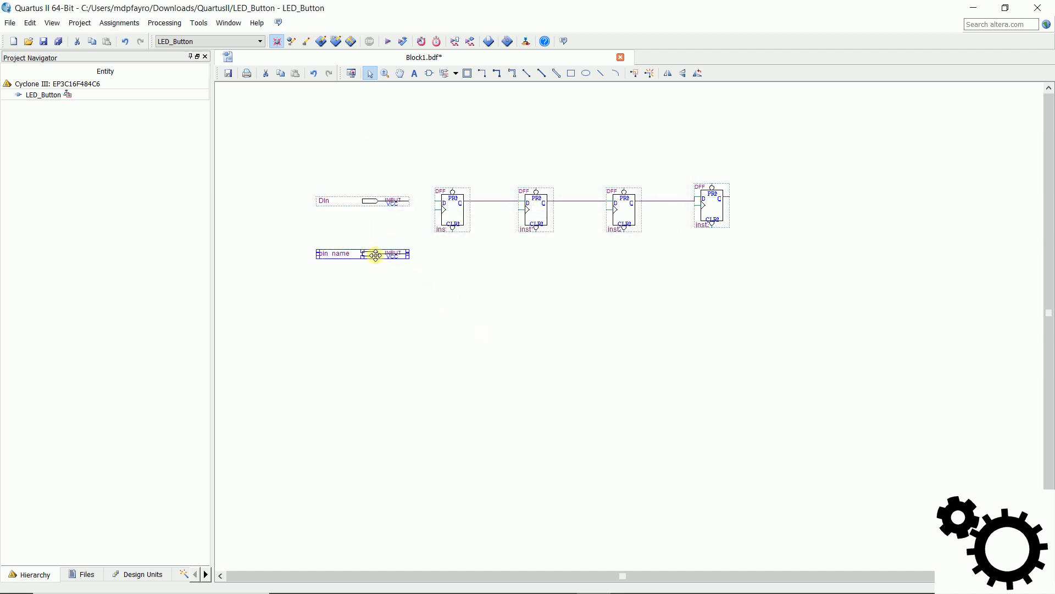
drag(474, 239, 375, 236)
text(C)
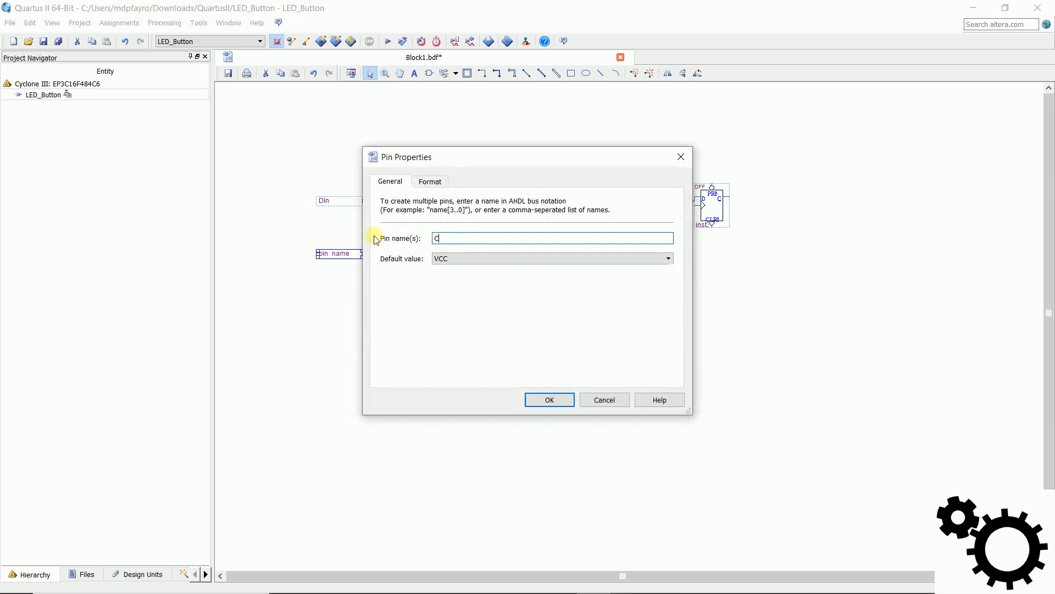
text(lk)
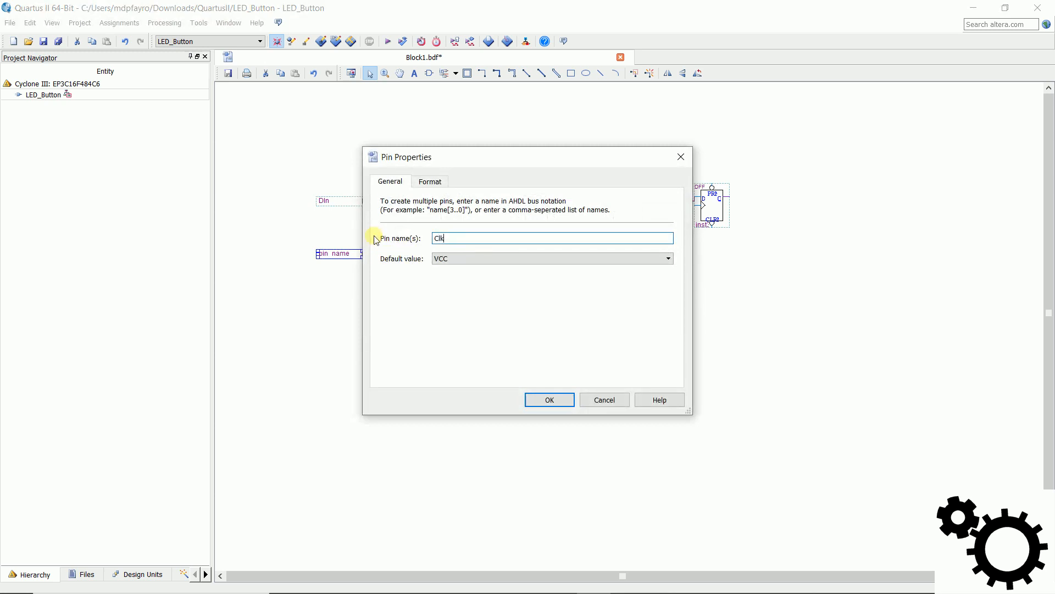
click(547, 401)
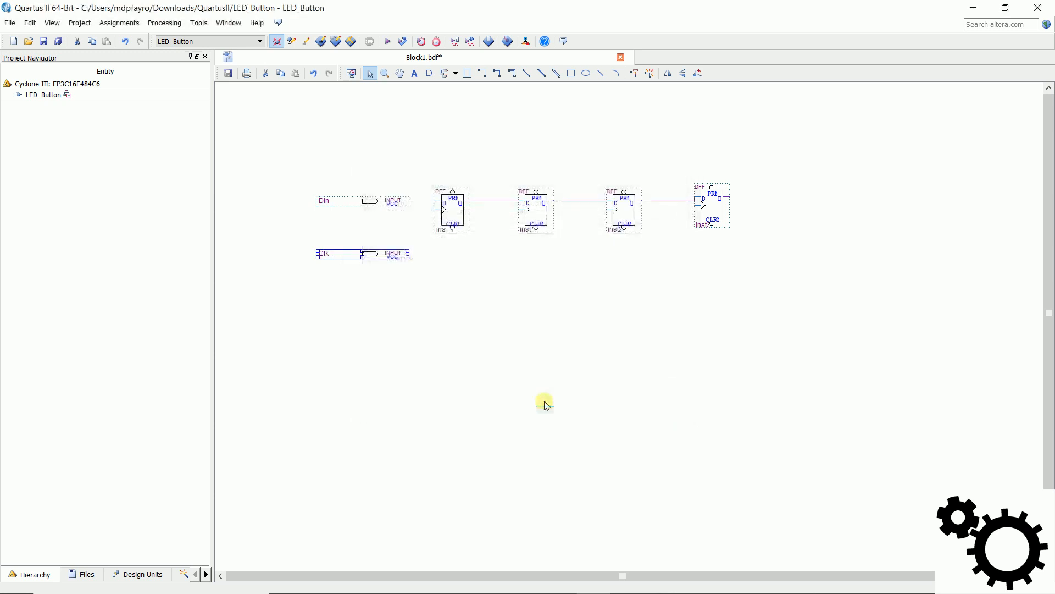
Step: Wire DIn to the first flip-flop's D input and Clk to the clock inputs of all four flip-flops
click(483, 74)
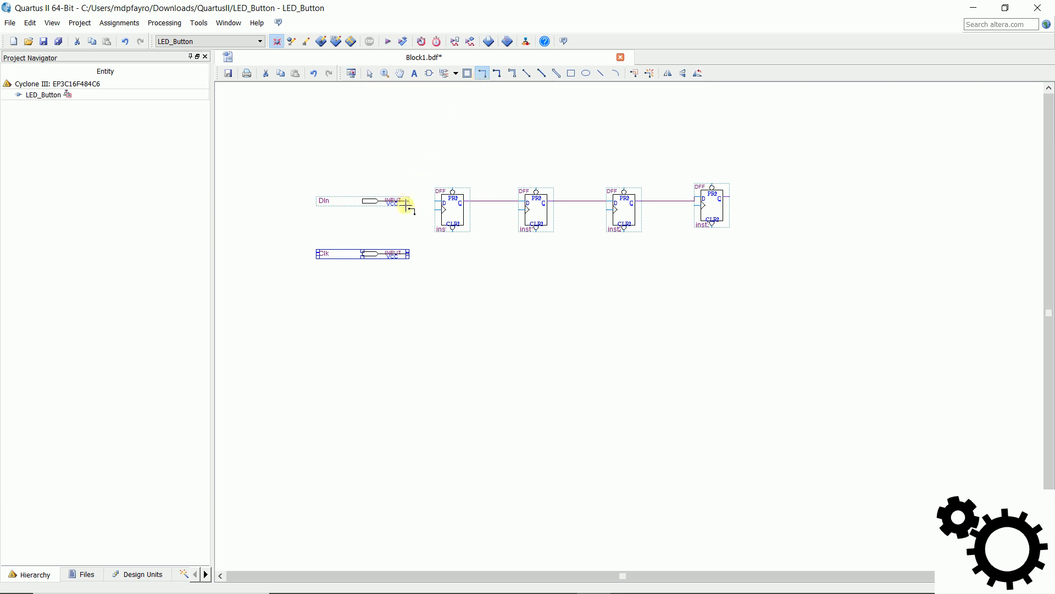
drag(410, 202, 434, 201)
drag(410, 255, 435, 210)
drag(520, 210, 668, 255)
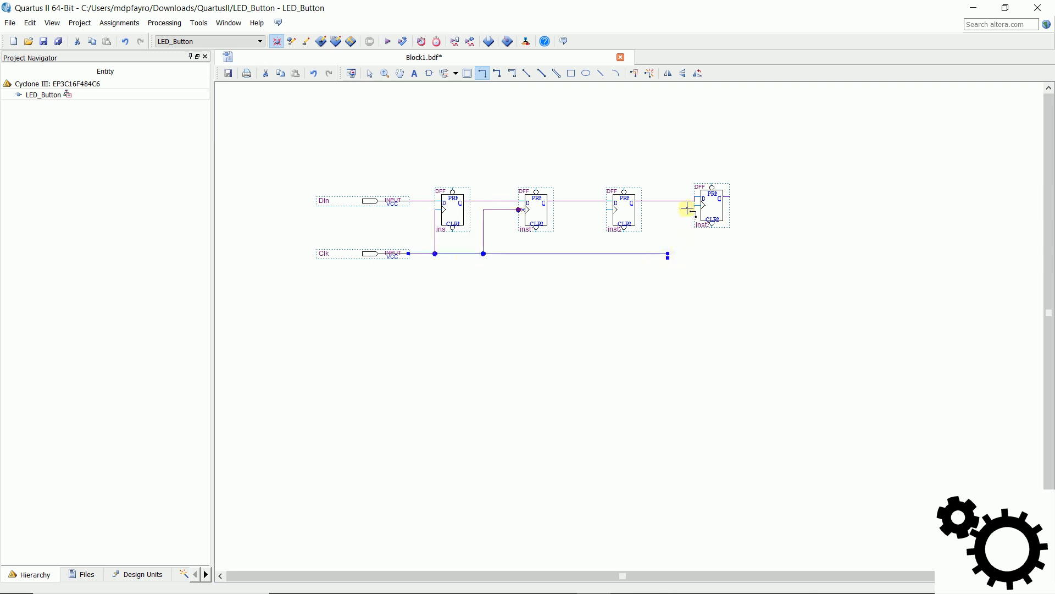
drag(696, 205, 668, 256)
mouse_move(611, 209)
mouse_down()
mouse_move(587, 226)
mouse_move(585, 254)
mouse_up()
key(Escape)
Step: Delete the vertical clock wire segment at the fourth flip-flop and redraw it to meet the end of the Clk line
click(670, 264)
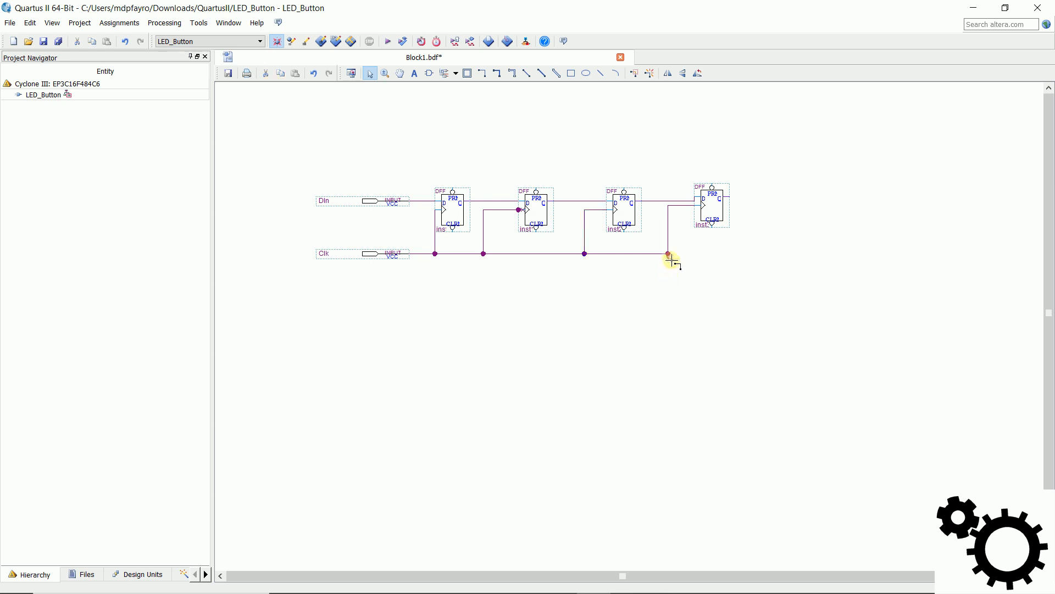
drag(668, 259, 672, 274)
key(Delete)
click(483, 73)
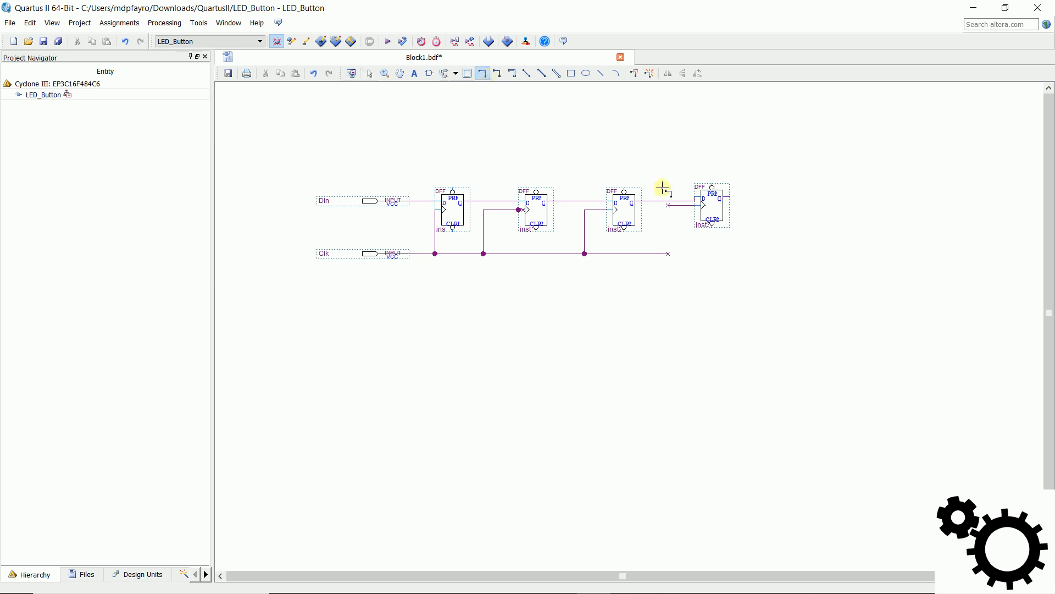
drag(670, 205, 668, 253)
key(Escape)
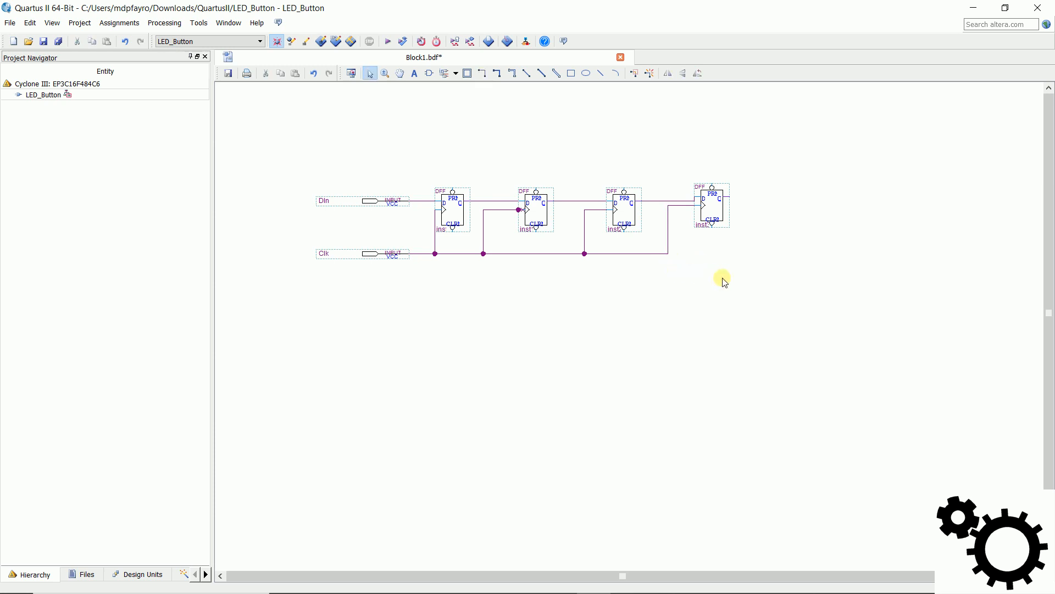
Step: Place four output pins from the pin primitives, three staggered above the flip-flop row and one beside the fourth flip-flop's output
click(431, 74)
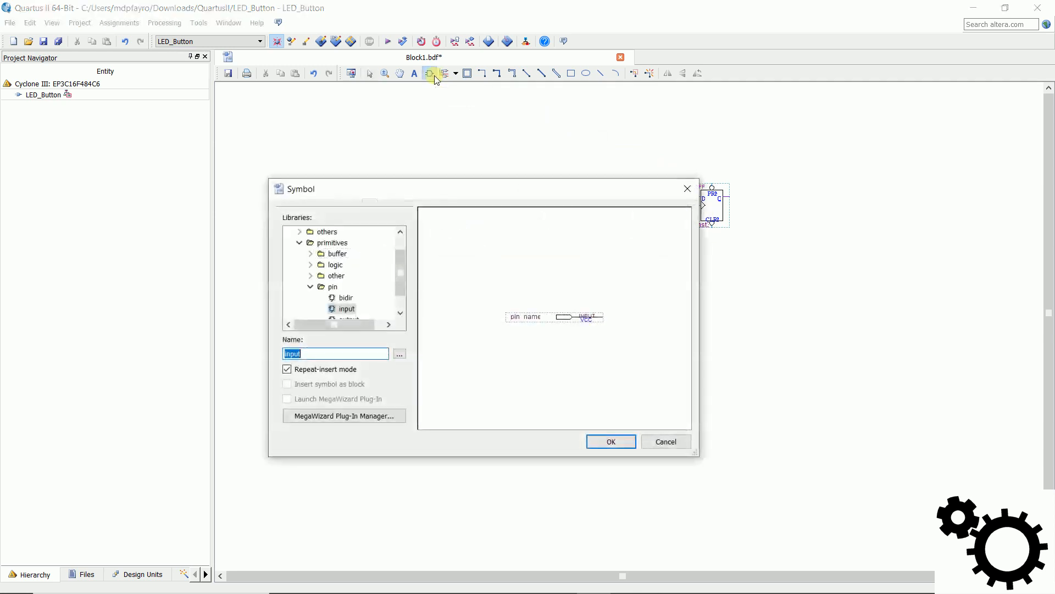
drag(397, 278, 401, 288)
click(357, 299)
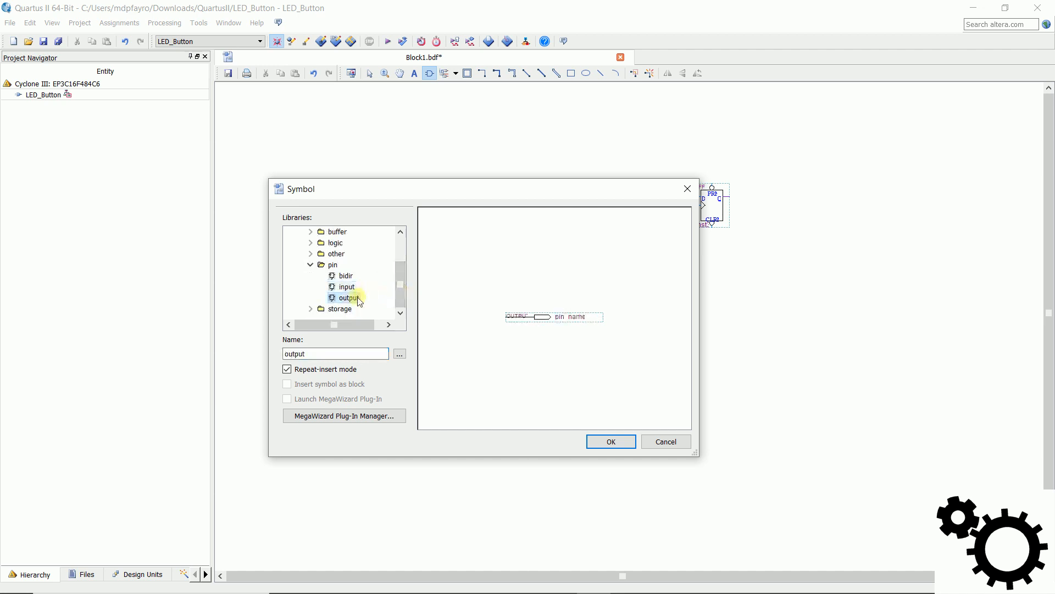
click(618, 442)
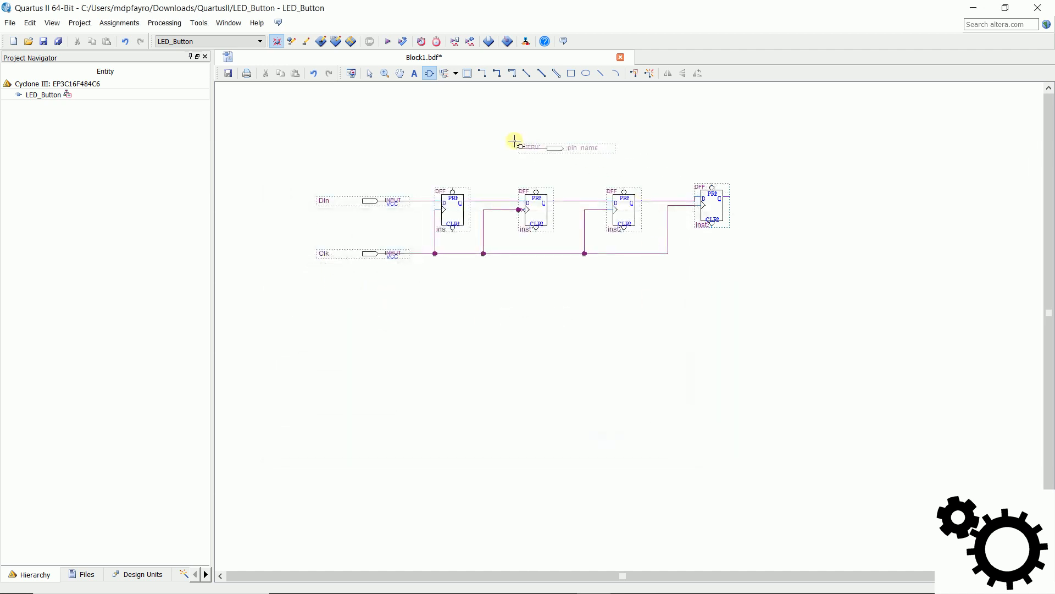
click(500, 135)
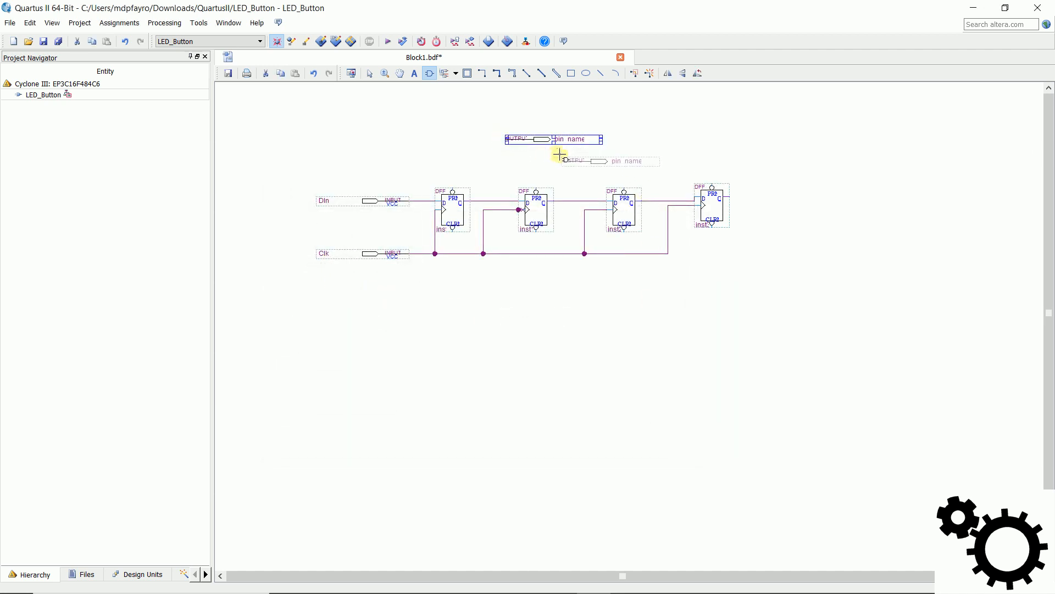
click(567, 156)
click(674, 172)
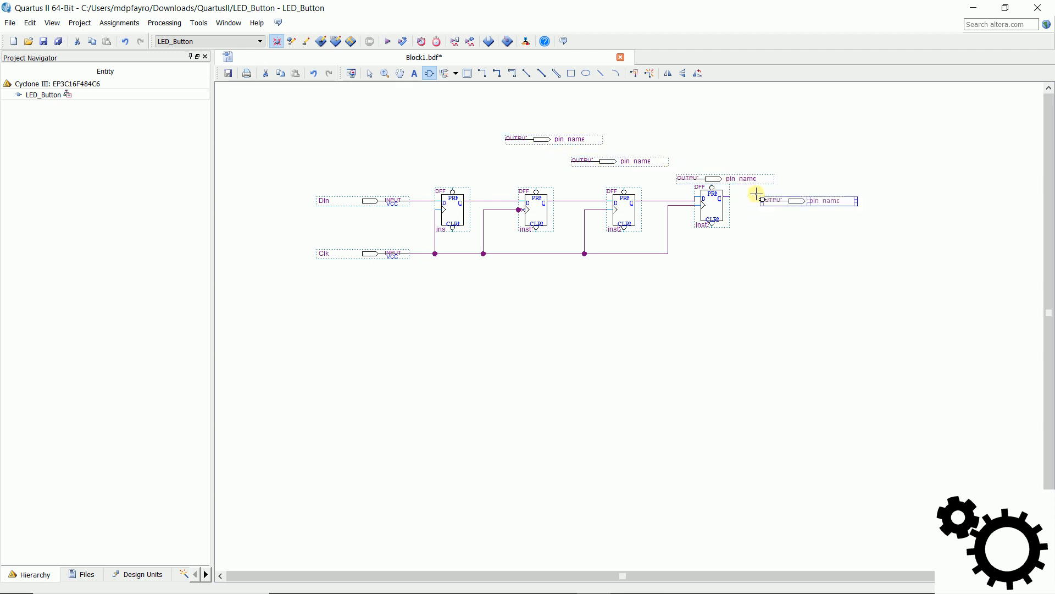
key(Escape)
Step: Name the uppermost output pin Q1
click(544, 139)
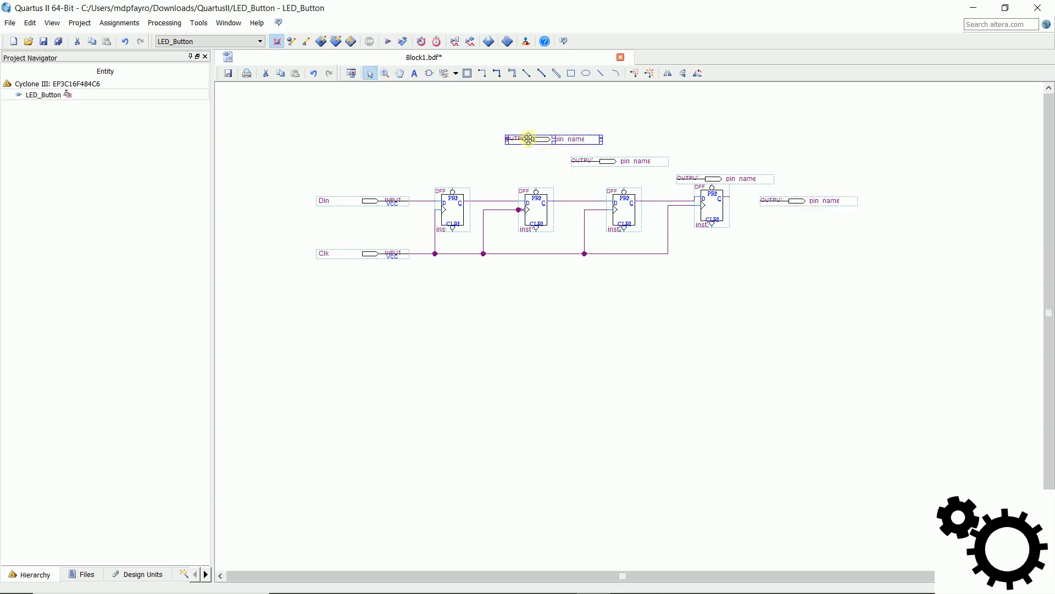
double_click(528, 138)
drag(511, 238, 348, 231)
text(Q1)
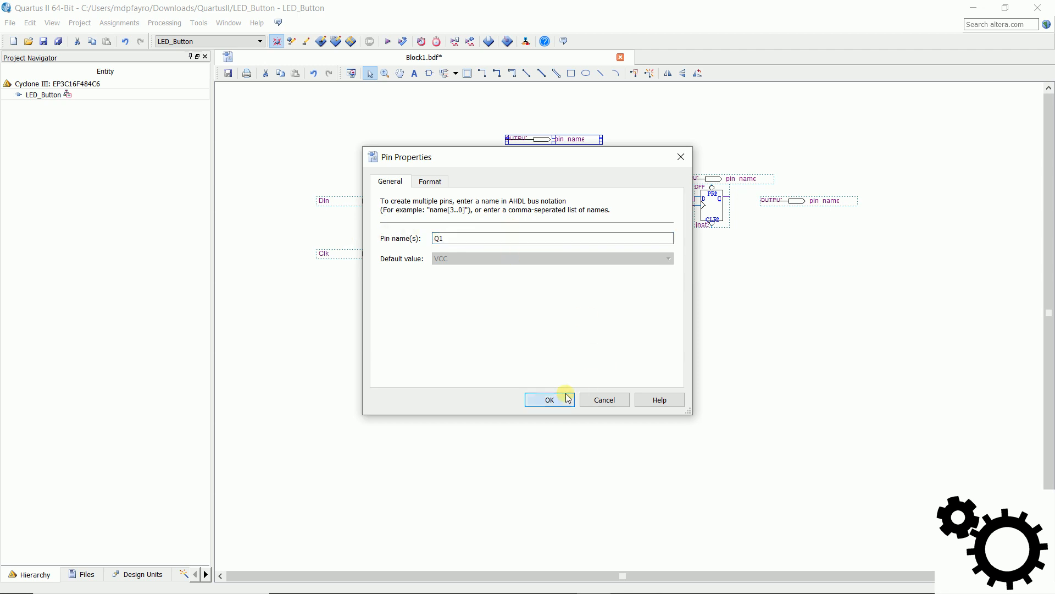
click(564, 398)
Step: Name the second output pin from the top Q2
double_click(602, 160)
drag(553, 238, 383, 236)
text(Q2)
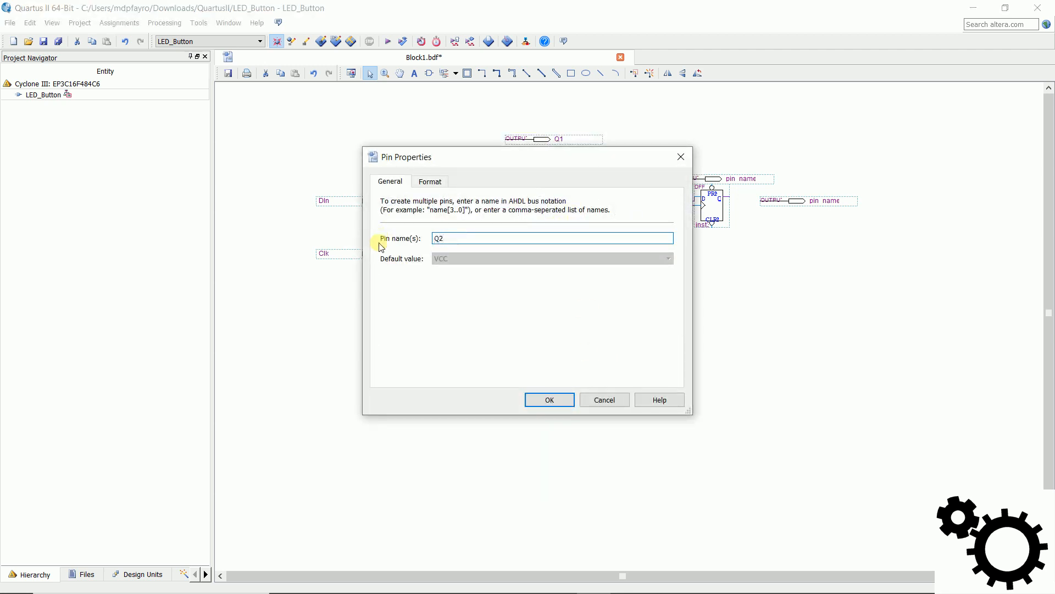
click(550, 399)
Step: Name the output pin directly above the fourth flip-flop Q3
click(709, 180)
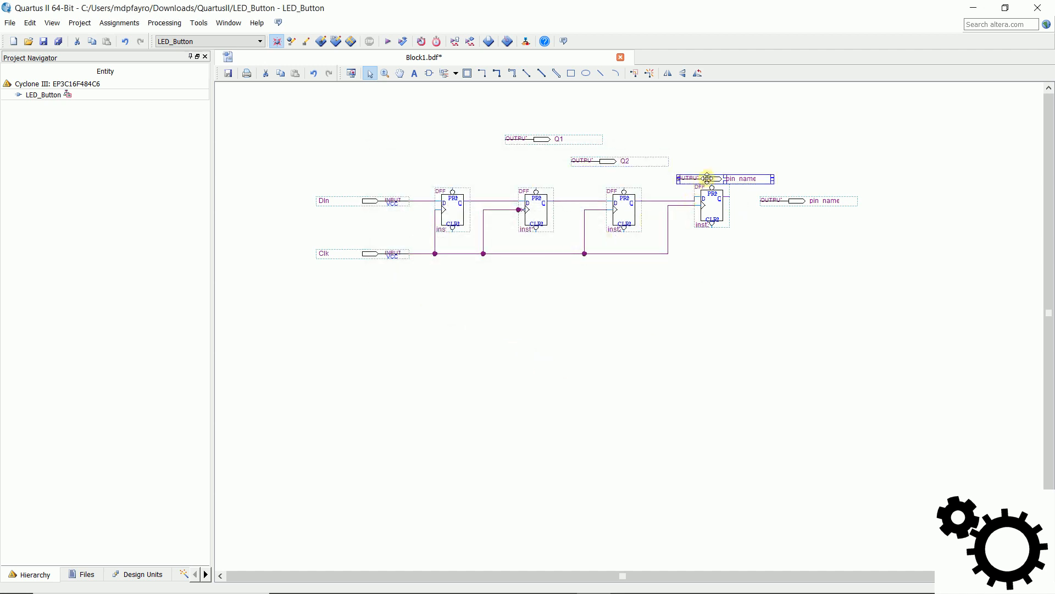
double_click(707, 178)
text(Q3)
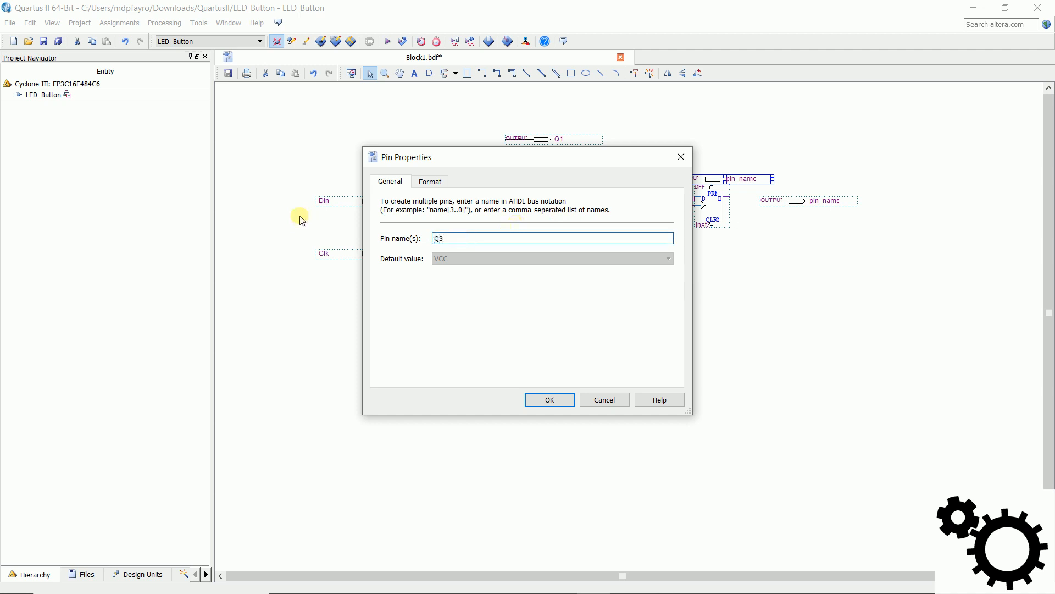
click(541, 400)
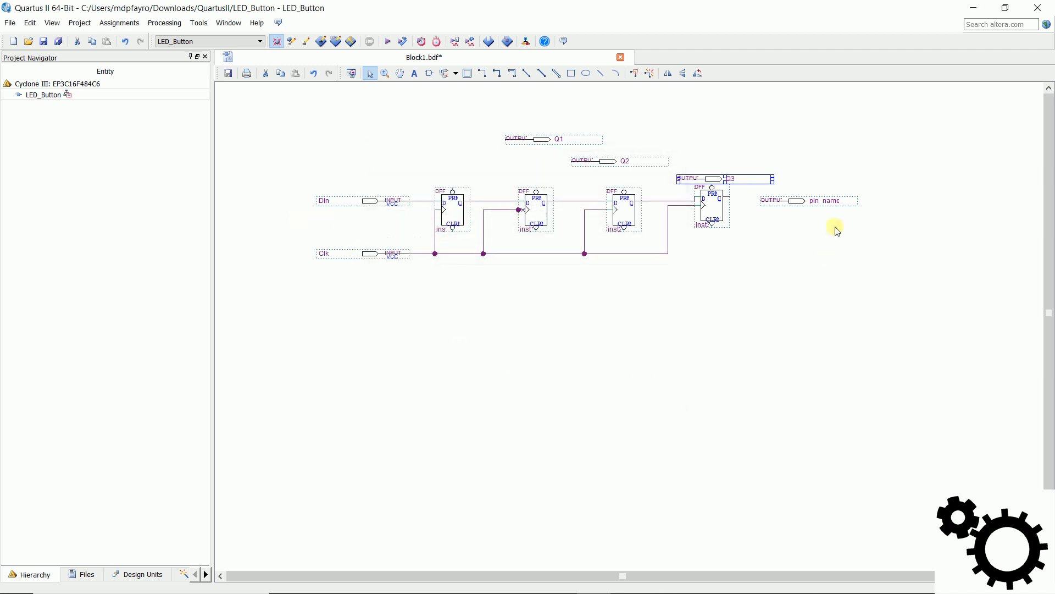
Step: Name the output pin beside the fourth flip-flop's output Q4
click(792, 200)
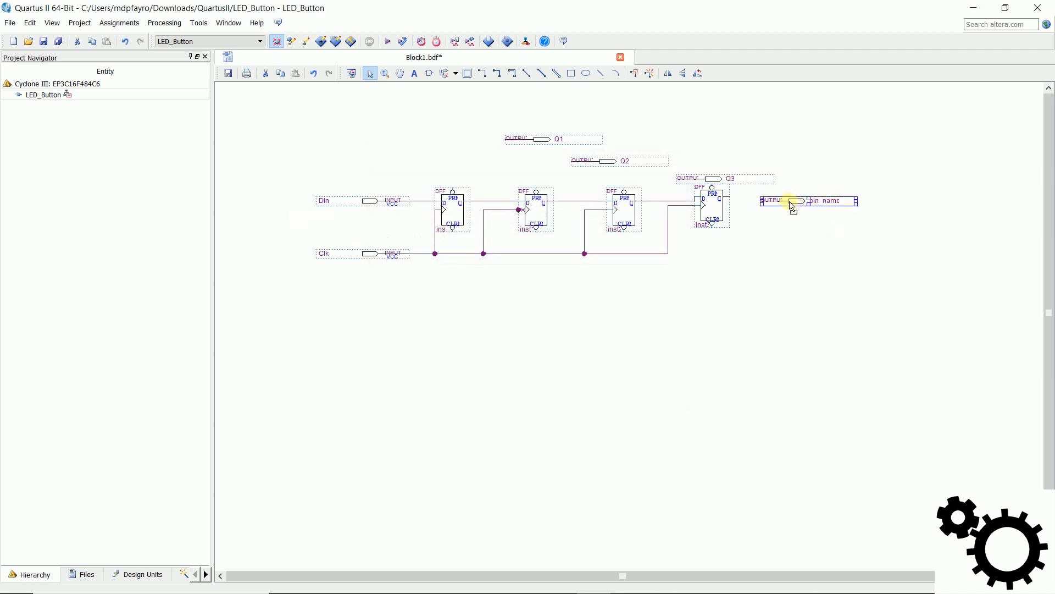
double_click(792, 202)
drag(560, 237, 416, 226)
text(Q4)
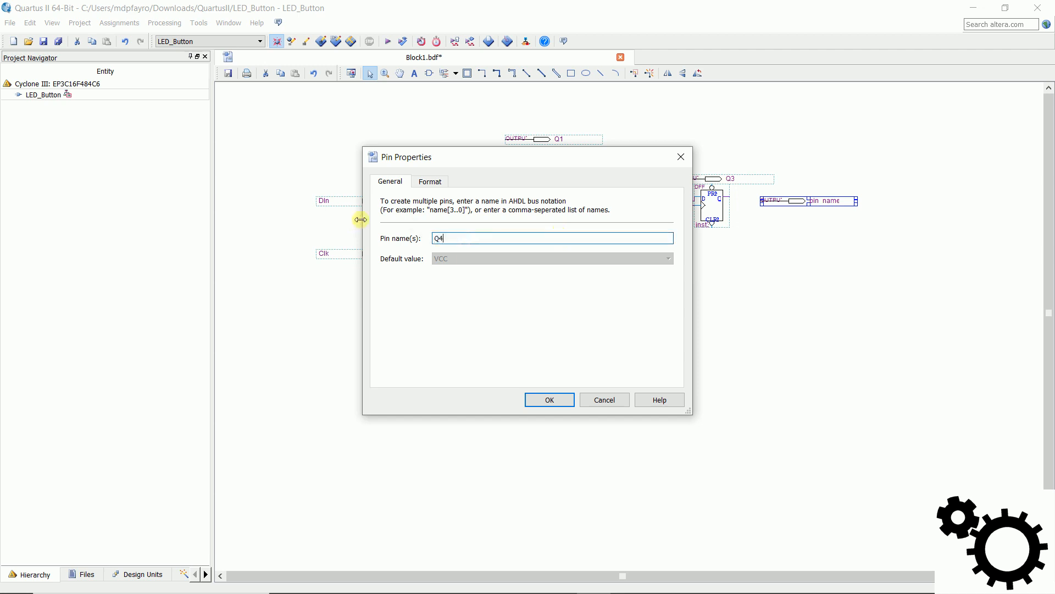
click(563, 404)
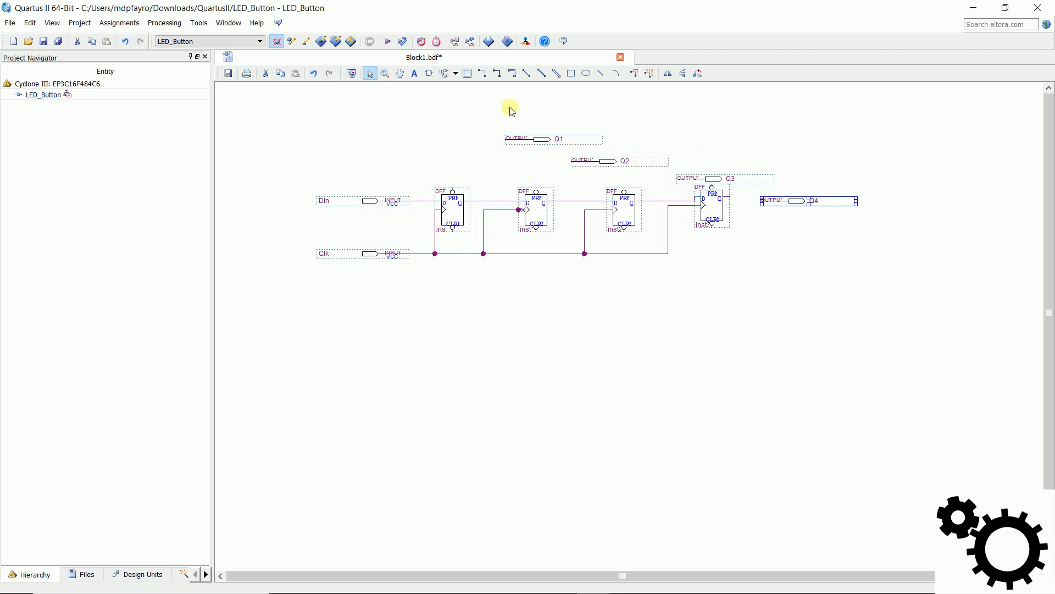
Step: Wire output pins Q1, Q2 and Q3 to the output lines of the first, second and third flip-flops respectively
click(483, 76)
drag(507, 139, 481, 196)
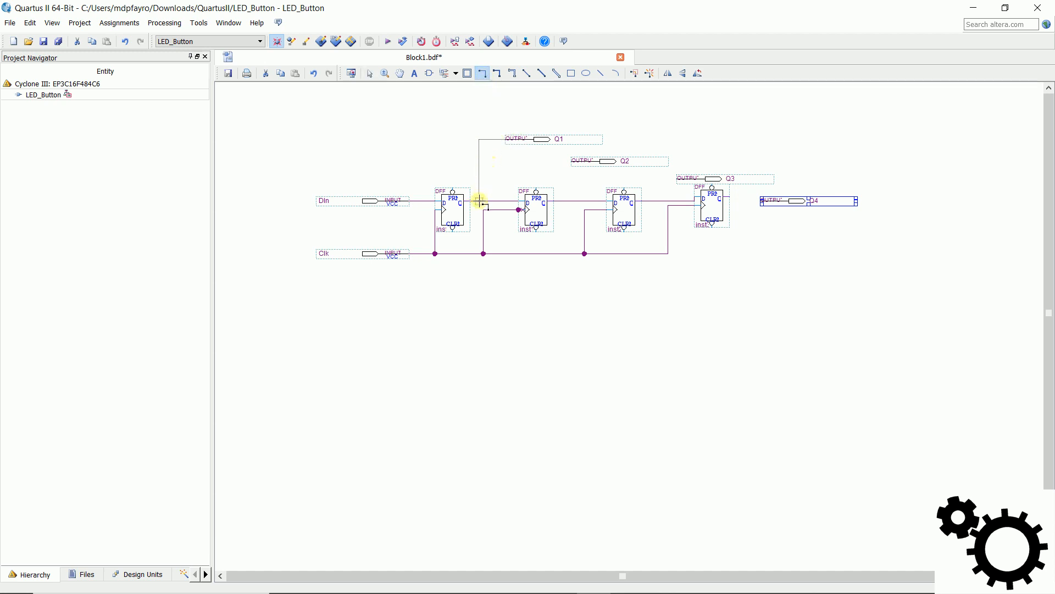
drag(480, 201, 479, 201)
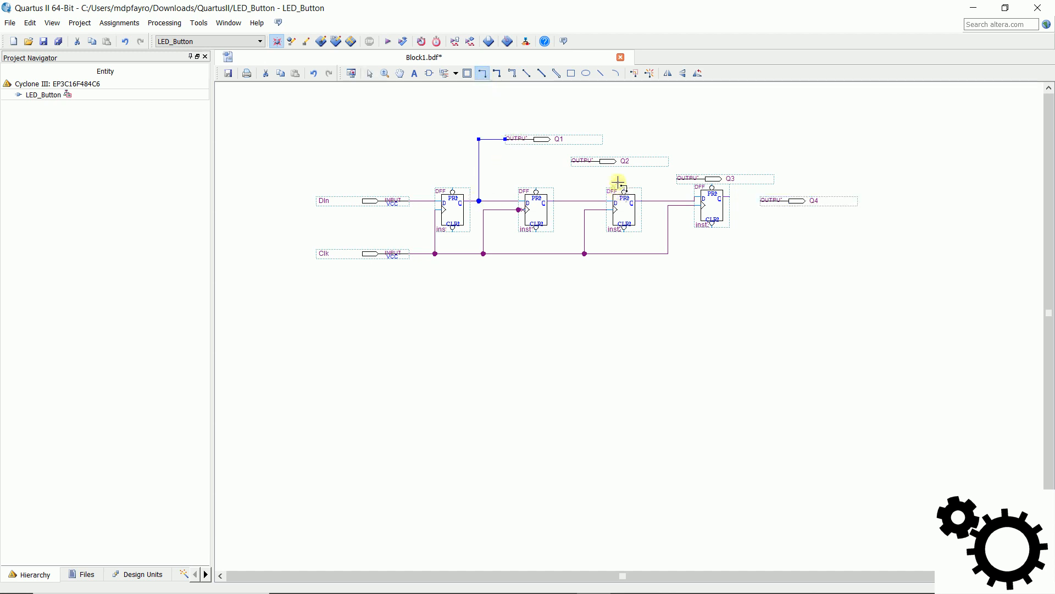
drag(572, 161, 571, 201)
drag(679, 177, 655, 201)
Step: Wire Q4 to the fourth flip-flop's output, moving the pin slightly farther away and extending the wire to meet it
drag(764, 200, 729, 199)
key(Escape)
click(764, 244)
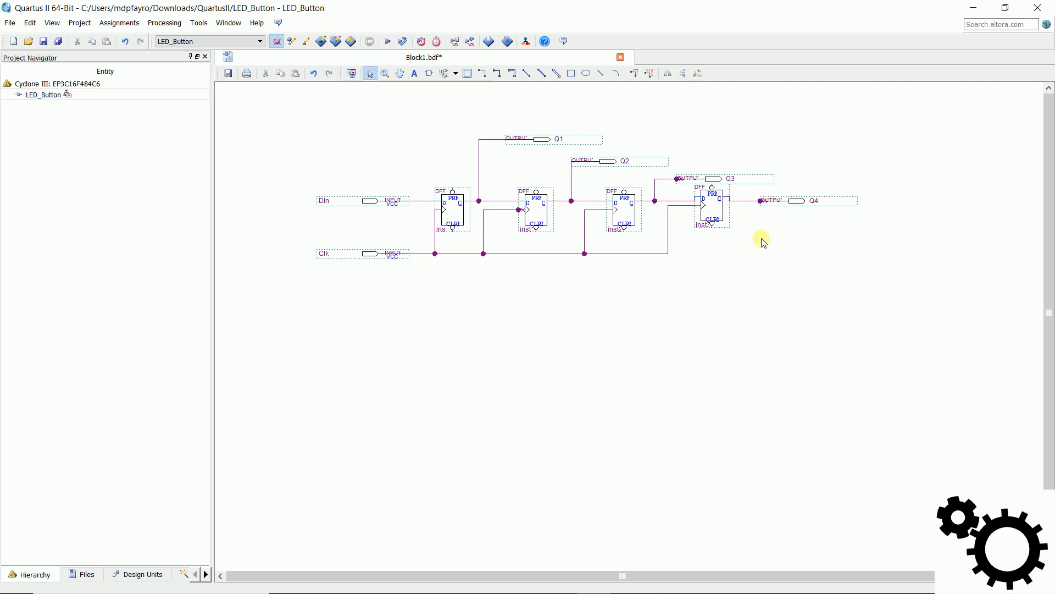
drag(812, 201, 829, 205)
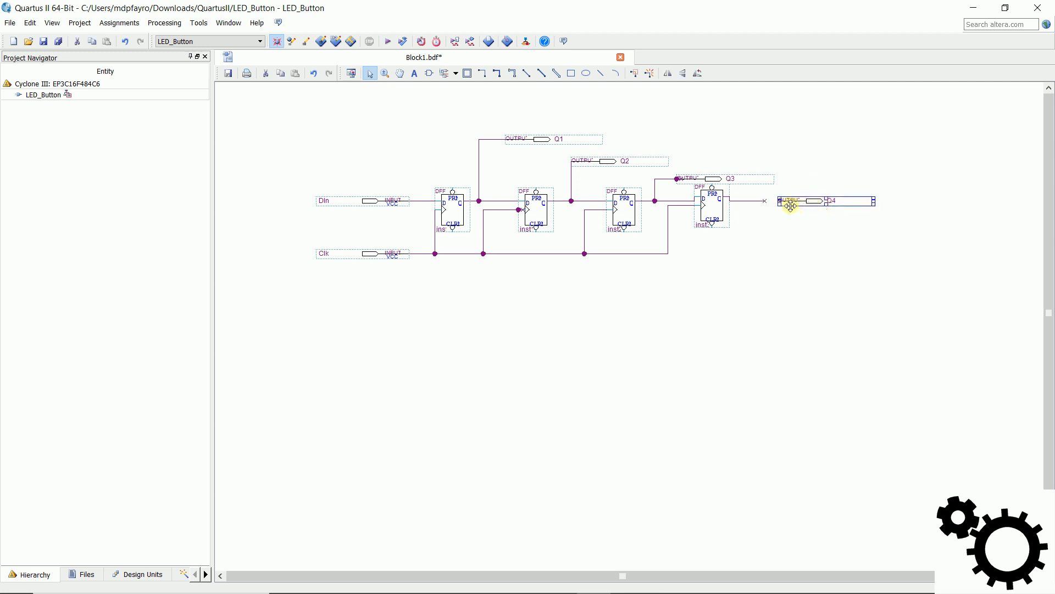
drag(764, 201, 778, 200)
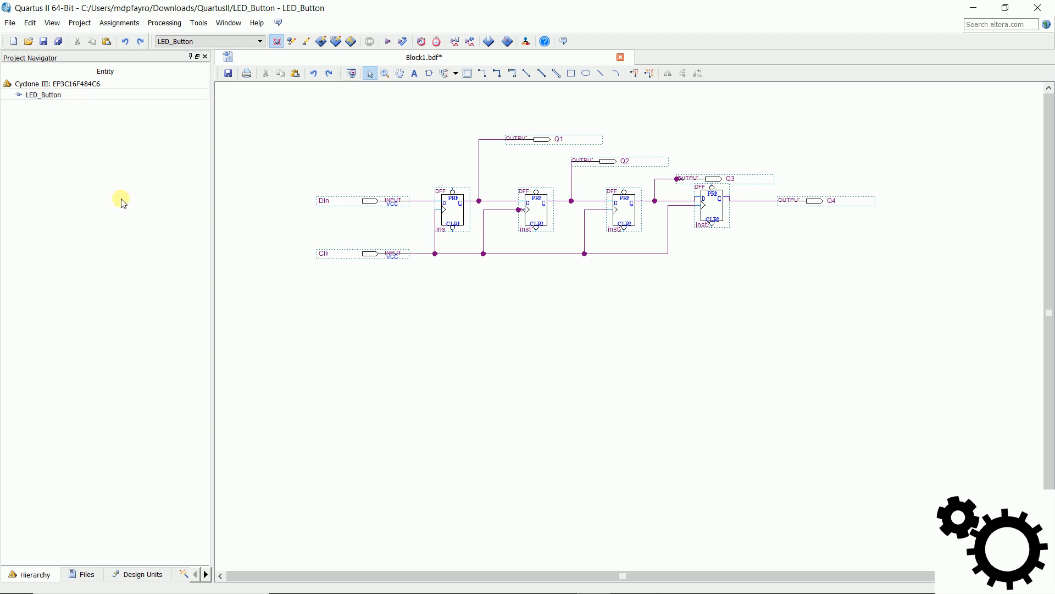
Step: Save the schematic as DBascule.bdf in the QuartusII folder, adding it to the current project
click(12, 24)
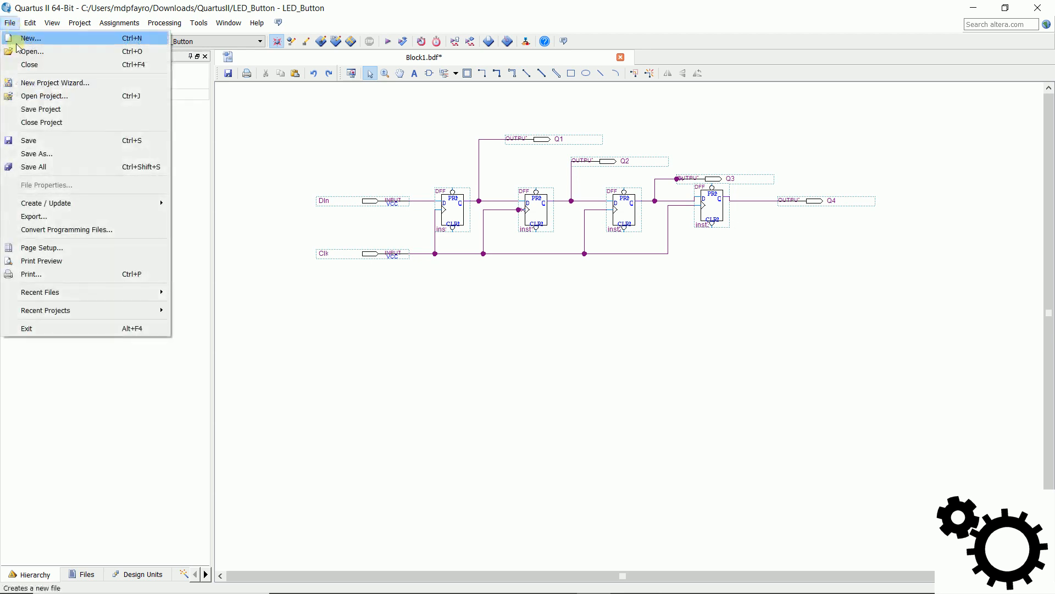
click(61, 153)
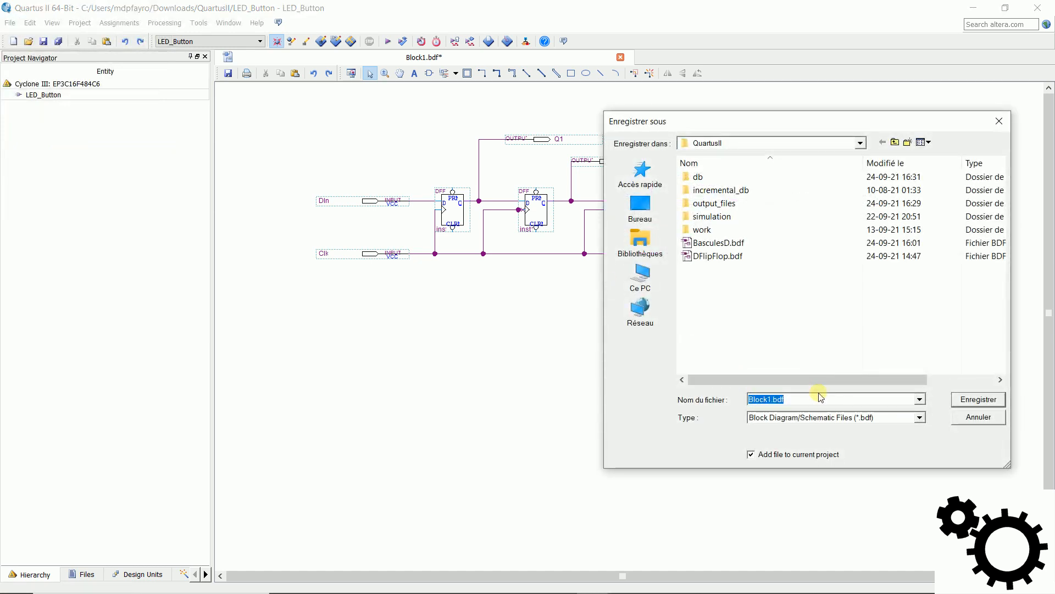
text(DBascule)
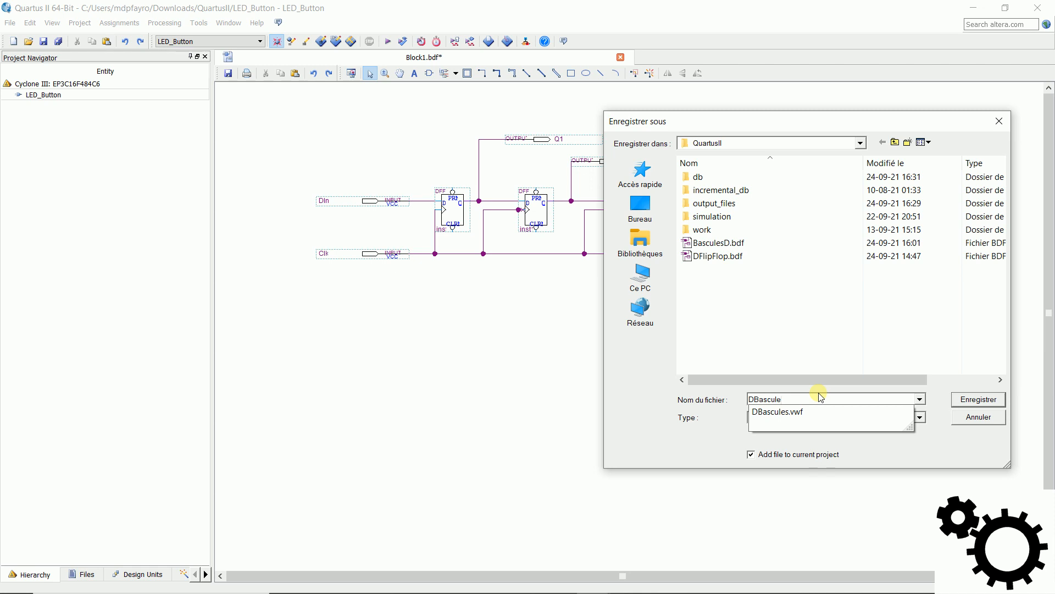
click(996, 399)
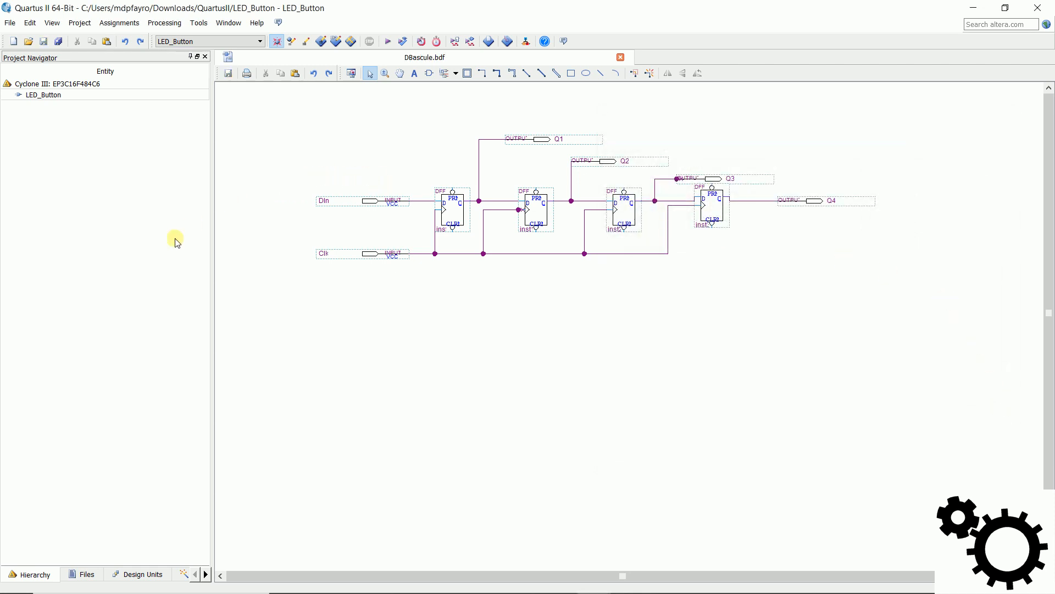
Step: Set DBascule.bdf as the project's top-level entity and return to the project hierarchy
click(92, 577)
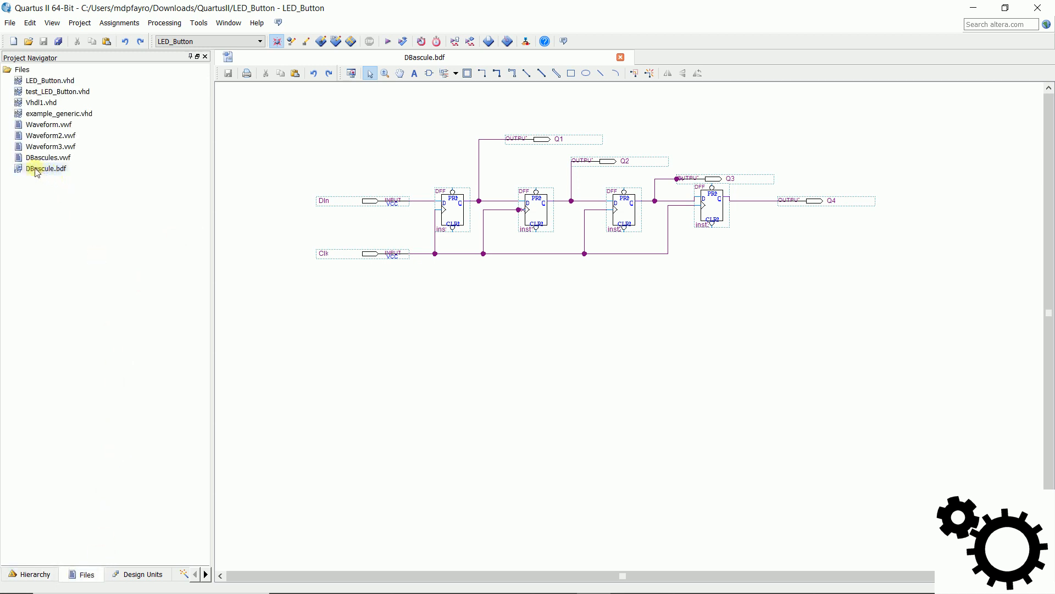
click(59, 170)
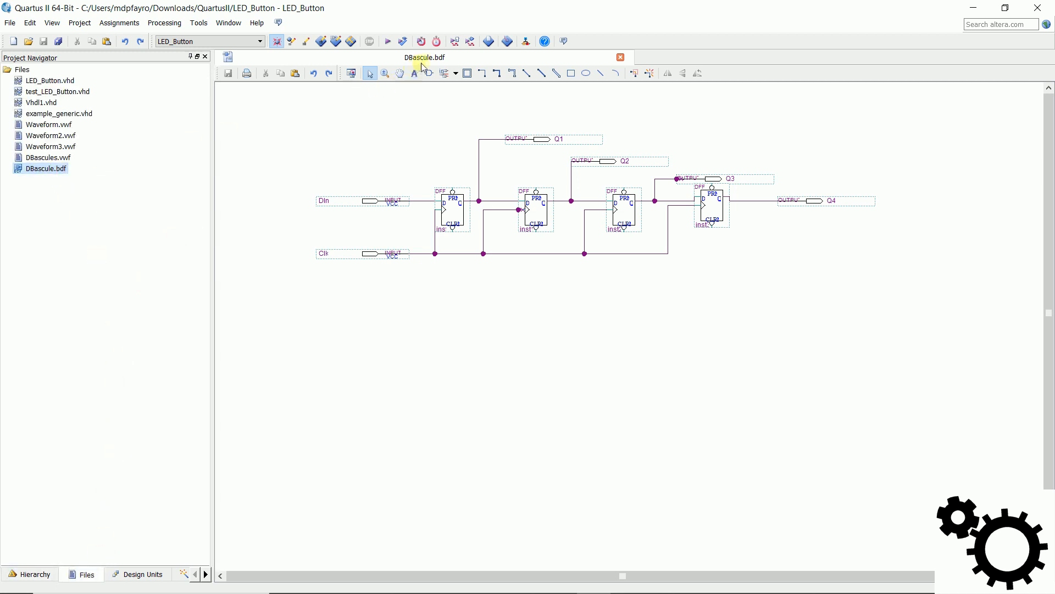
right_click(51, 168)
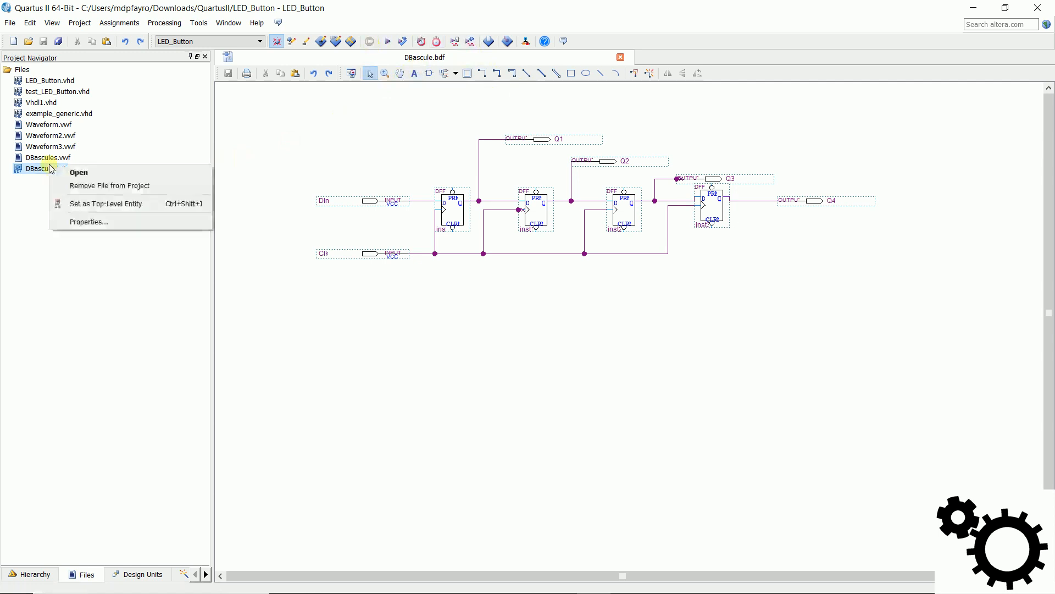
click(160, 205)
click(36, 574)
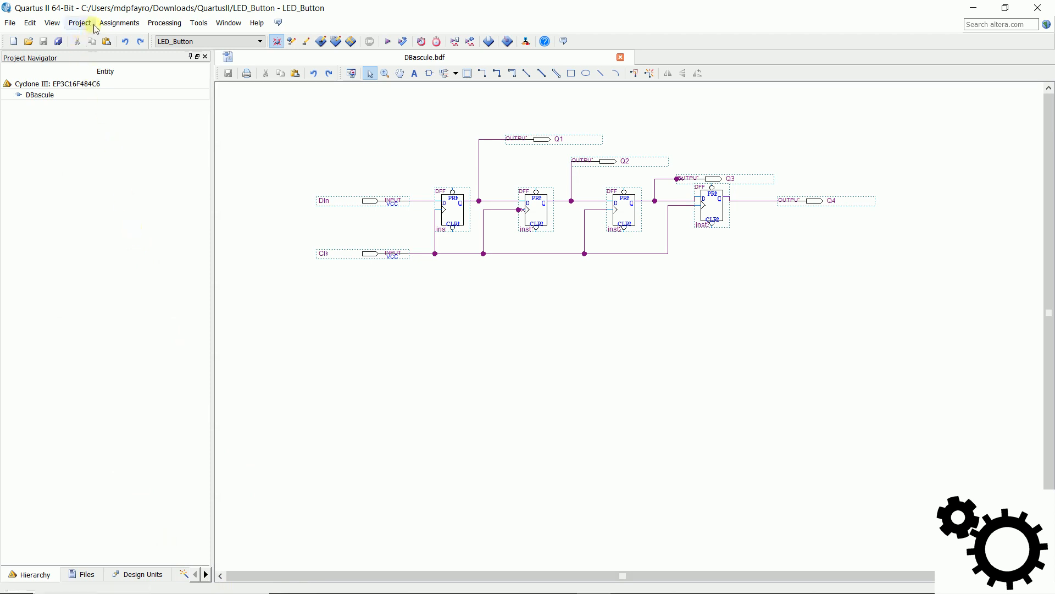
Step: Show the Messages and Status utility windows and enlarge the Messages area
click(52, 22)
mouse_move(125, 38)
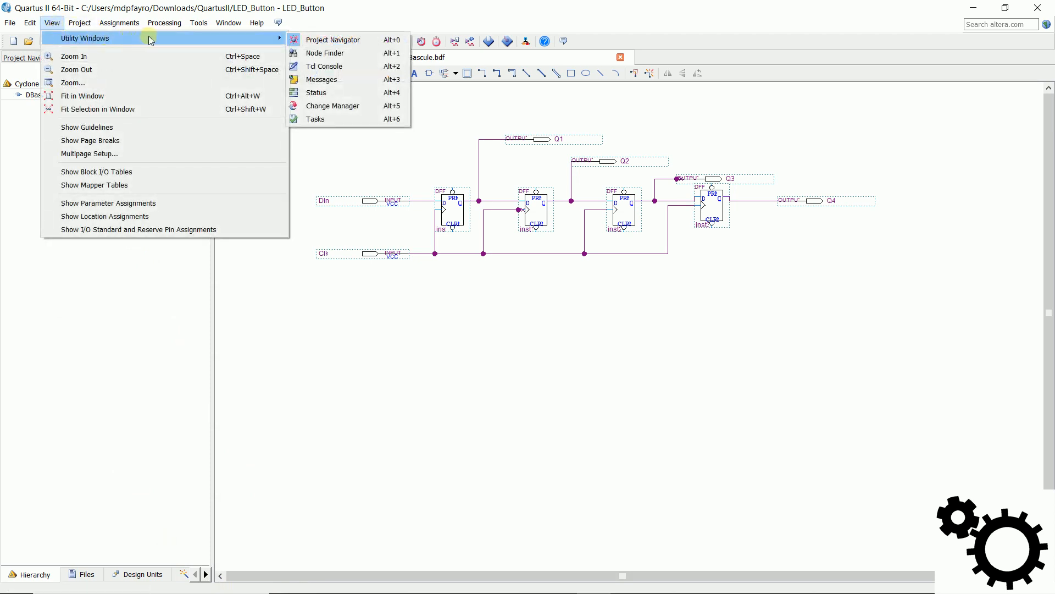
click(359, 80)
click(55, 23)
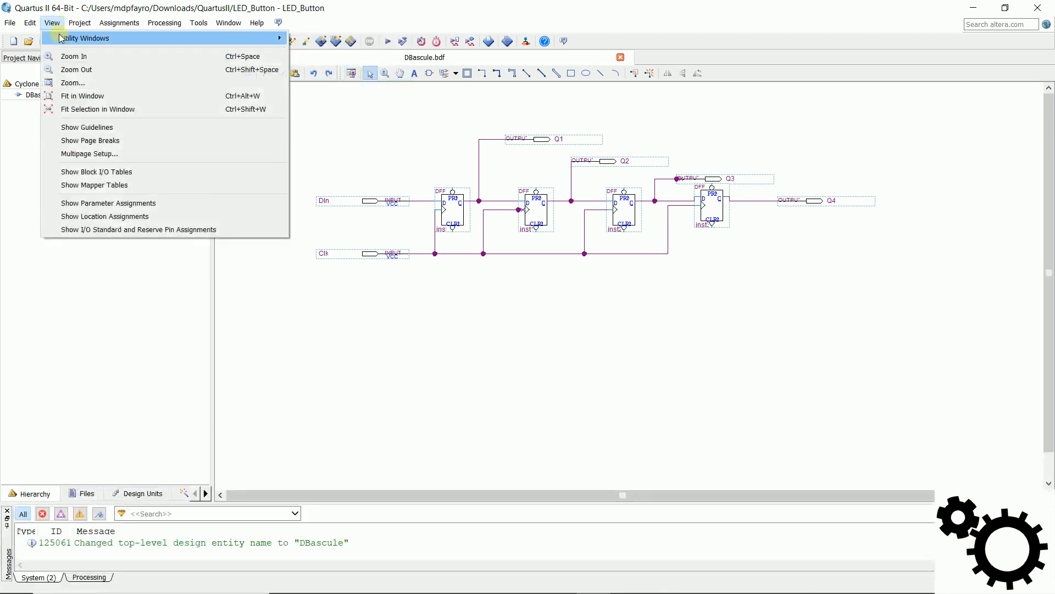
mouse_move(117, 38)
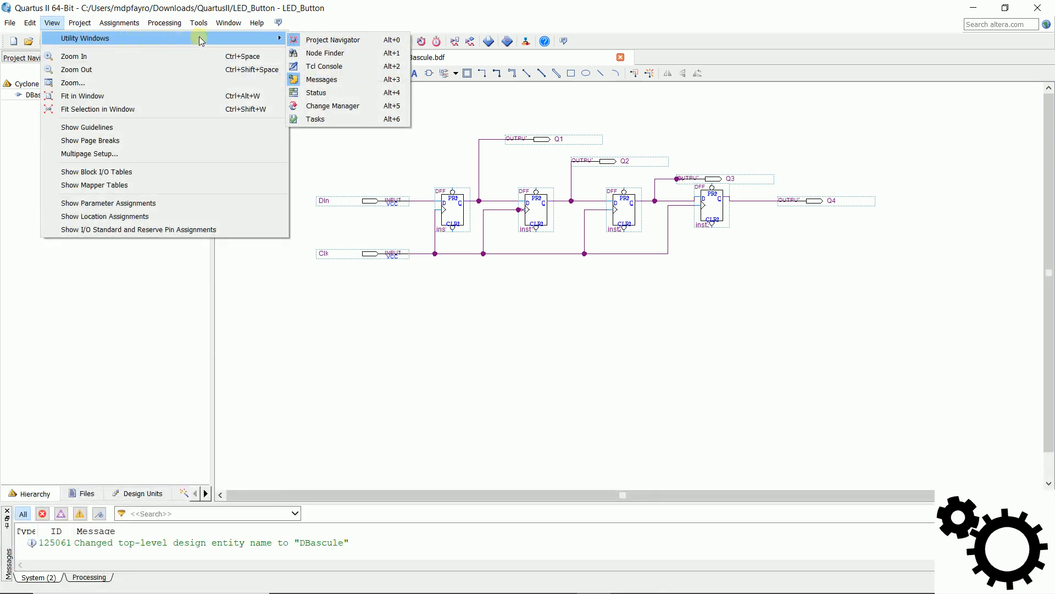
click(328, 93)
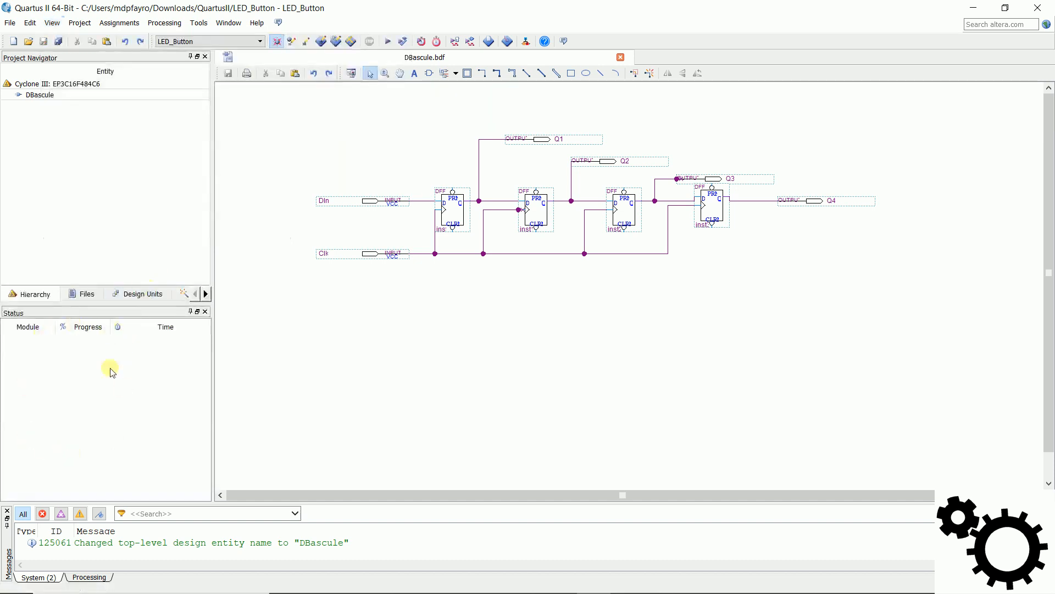
drag(354, 501, 361, 437)
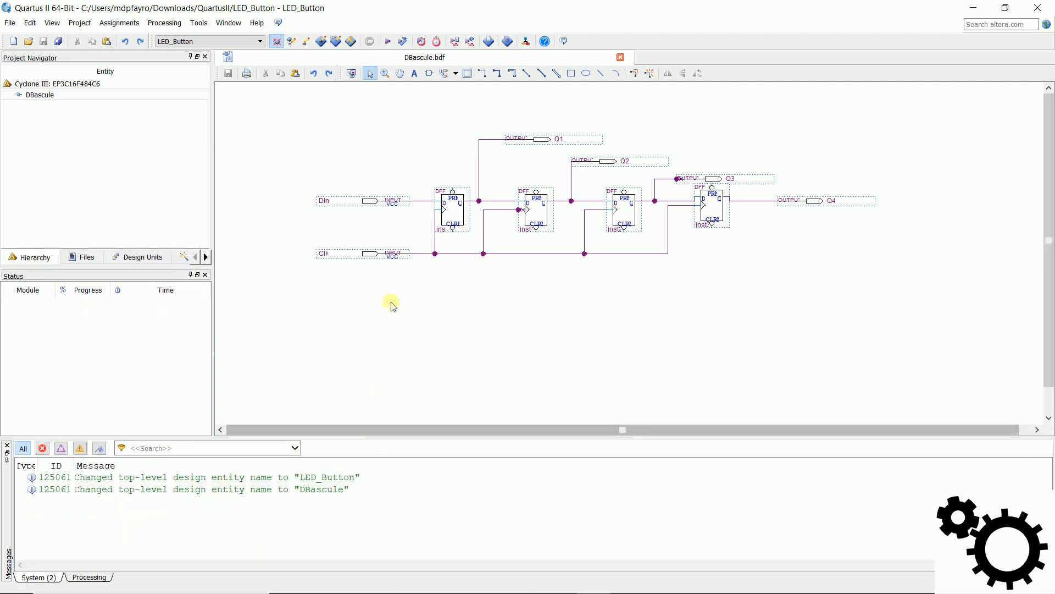
Step: Run a full compilation of the project, then shrink the Messages area and close the compilation report
click(387, 43)
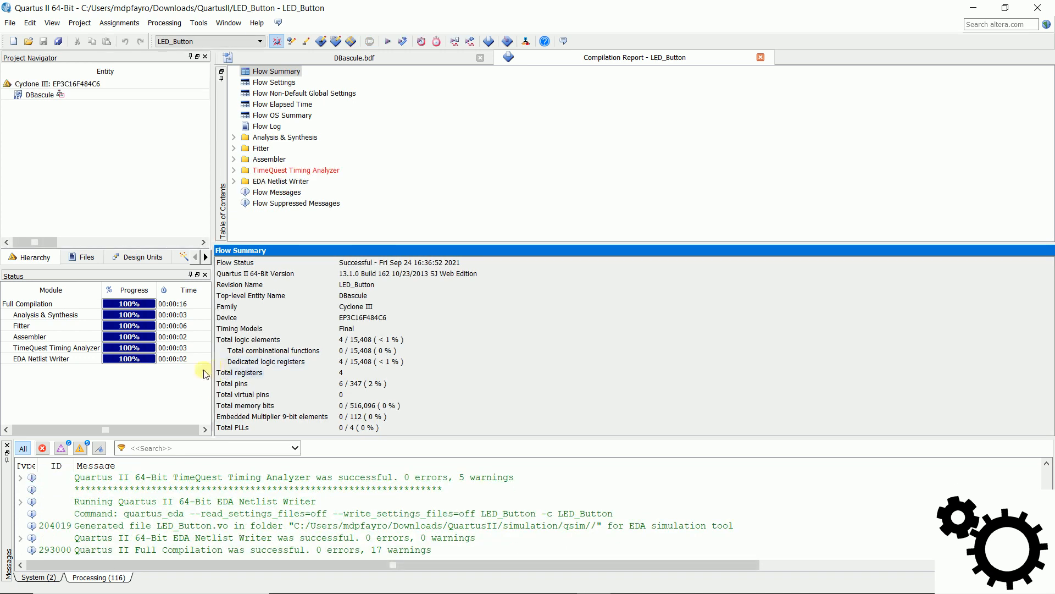
drag(272, 441, 260, 516)
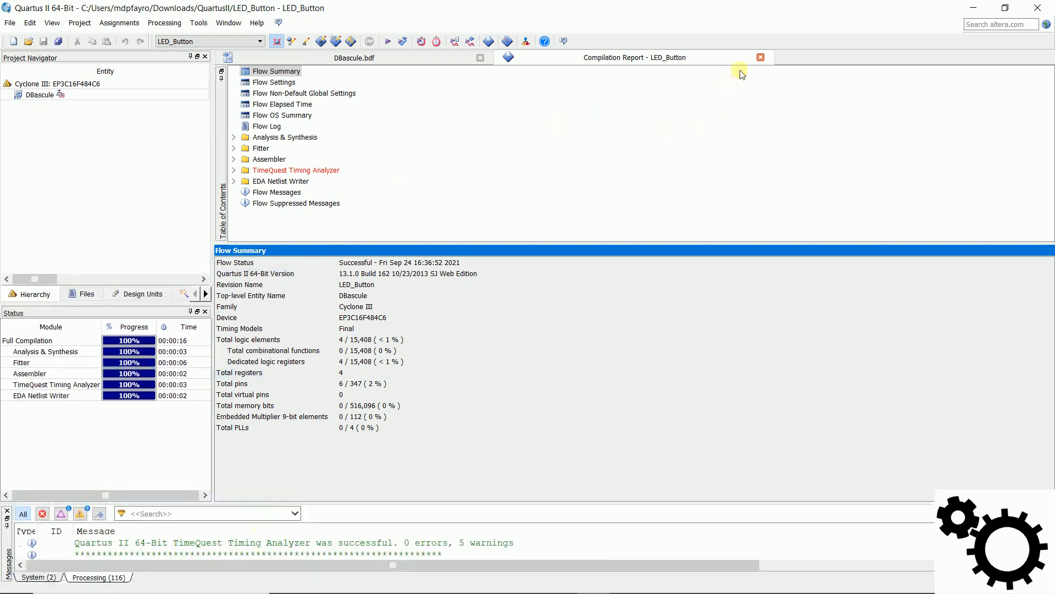
click(760, 58)
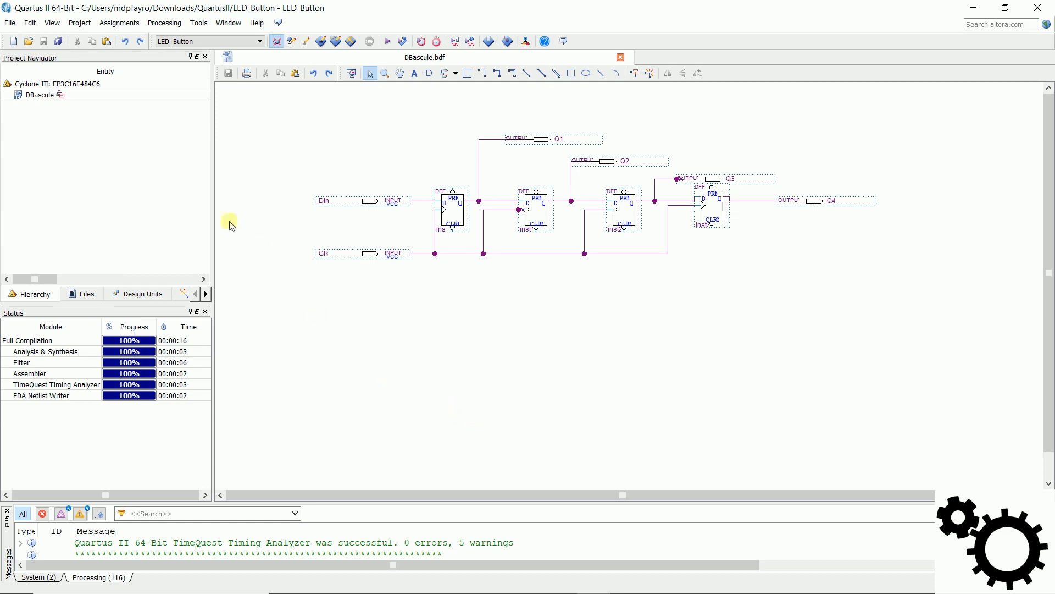
Step: Create a new University Program VWF file for simulating the design
click(10, 23)
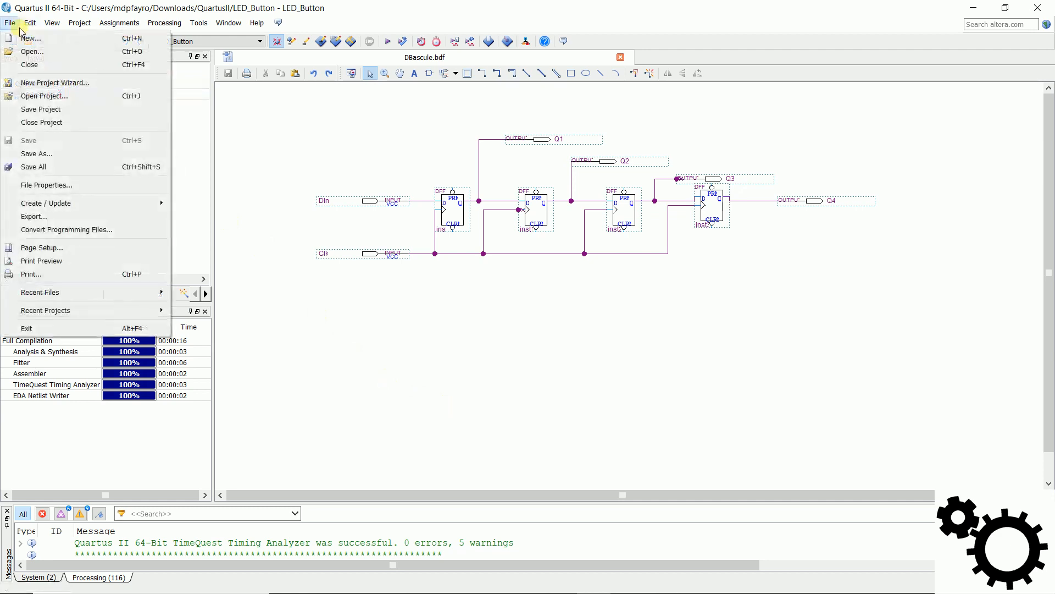
click(74, 40)
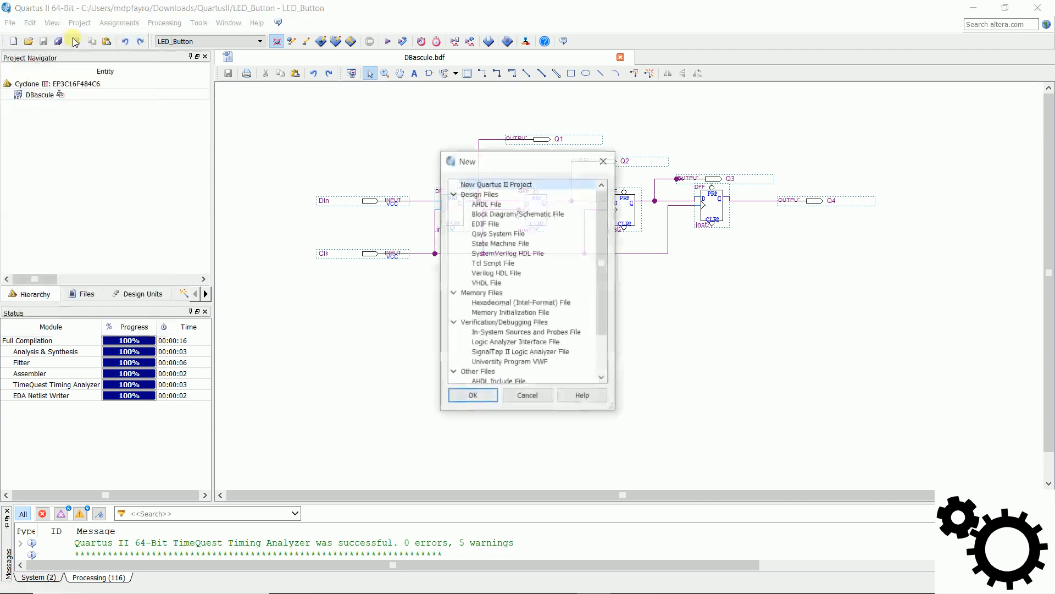
click(480, 362)
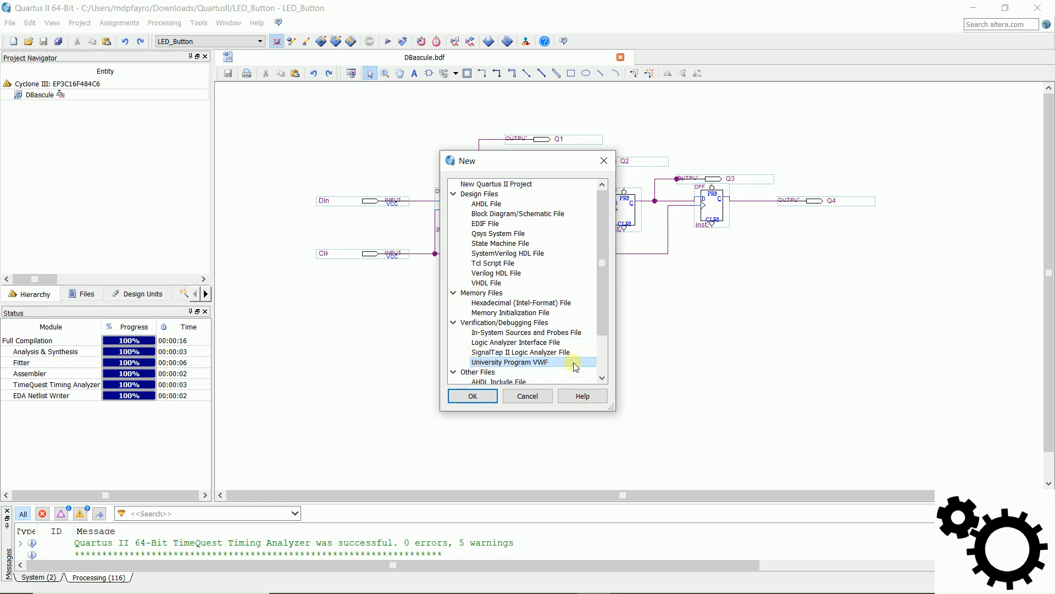
click(473, 396)
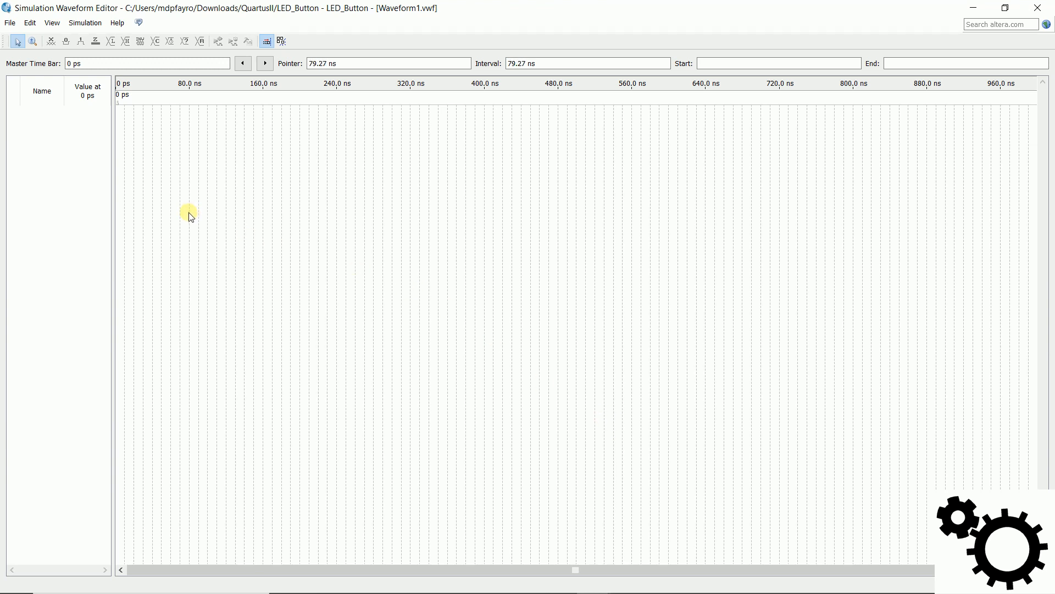
Step: Start inserting a node or bus and list all of the design's pins in the Node Finder
click(31, 24)
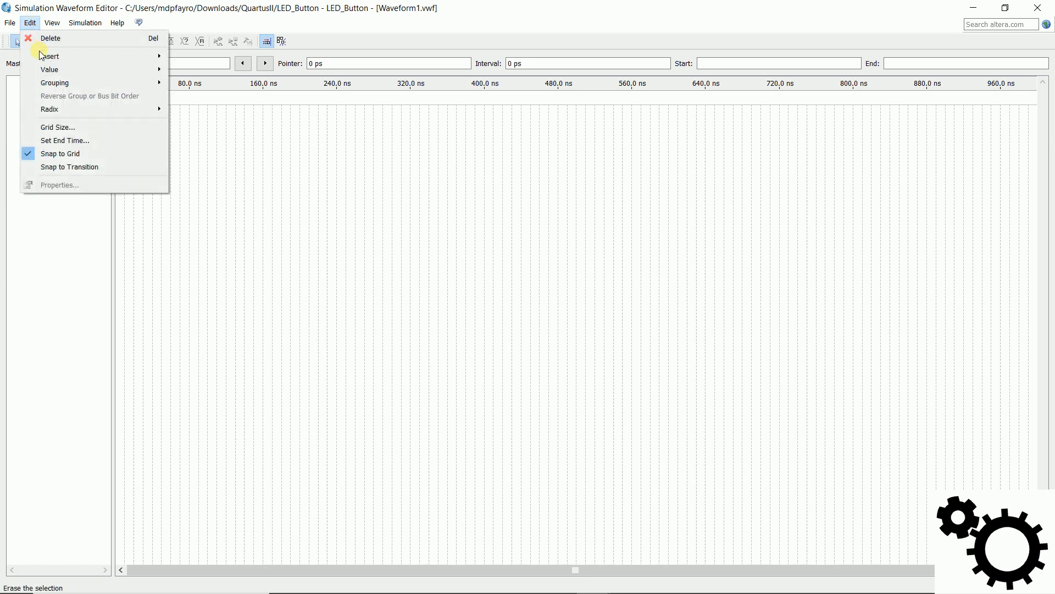
mouse_move(91, 54)
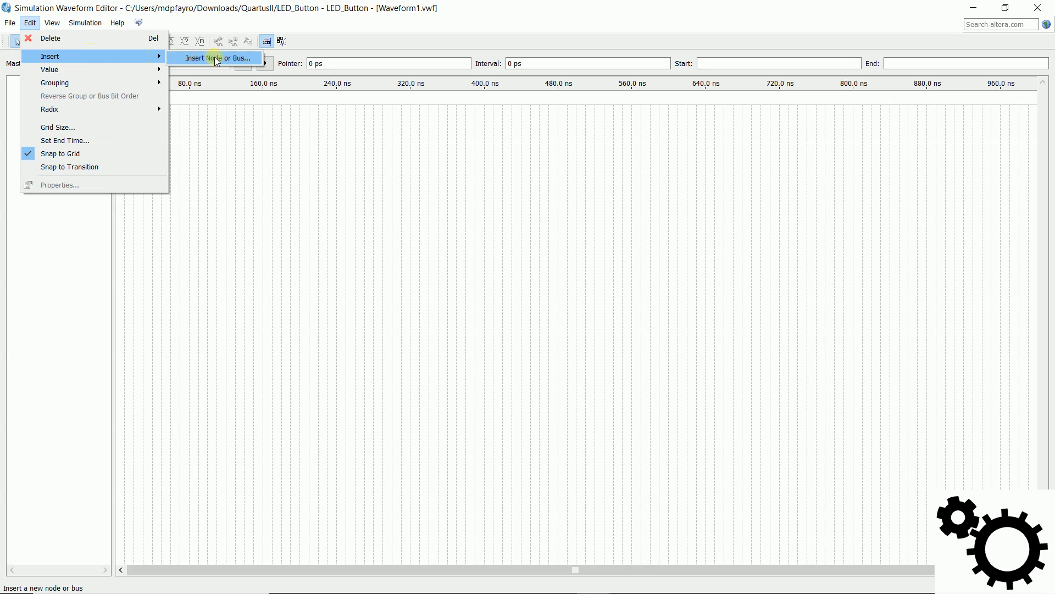
click(260, 60)
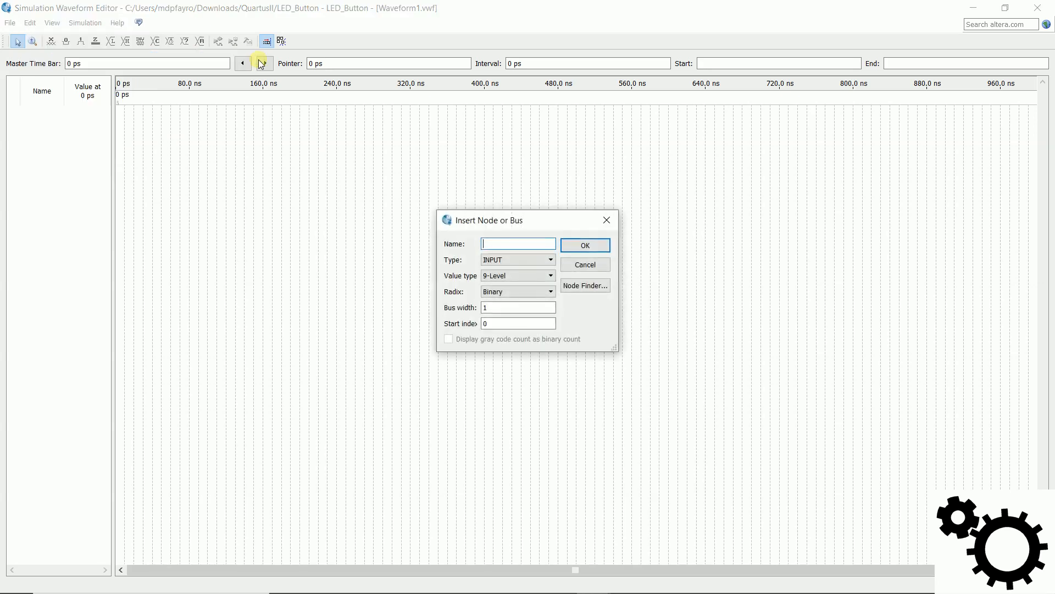
click(600, 287)
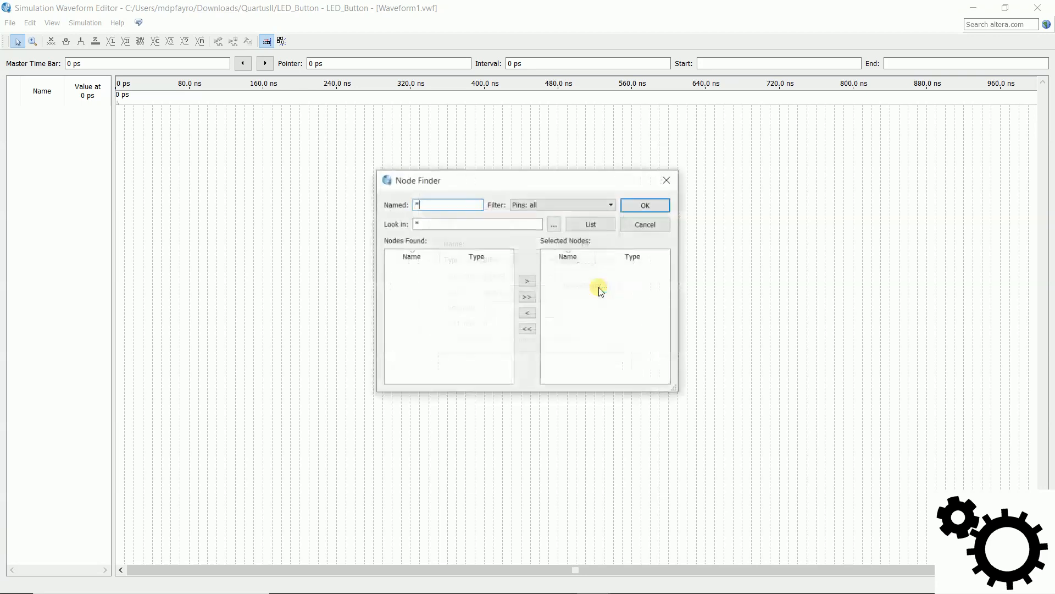
click(606, 224)
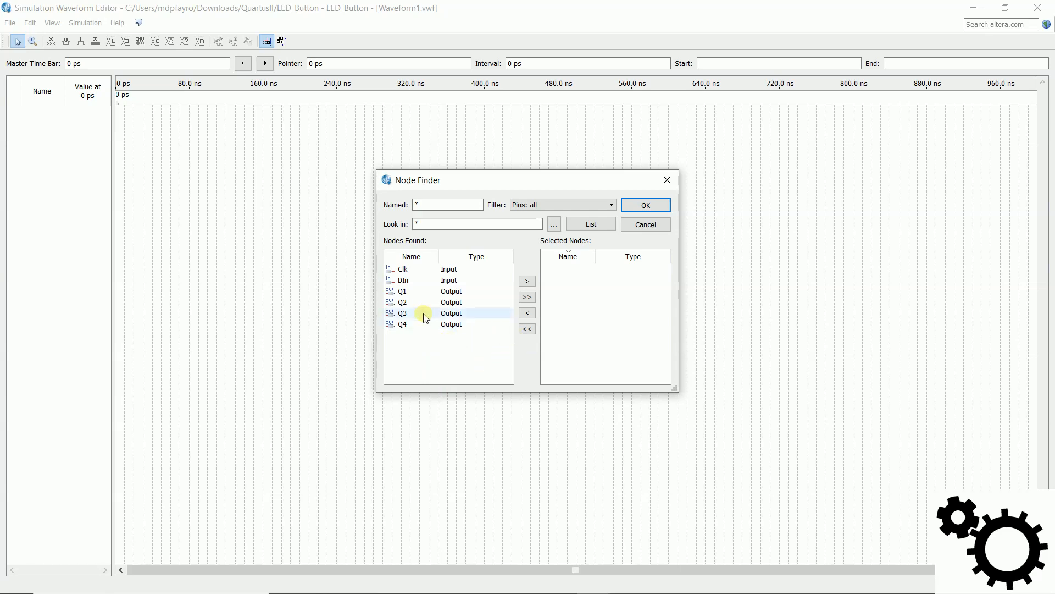
click(408, 269)
click(527, 281)
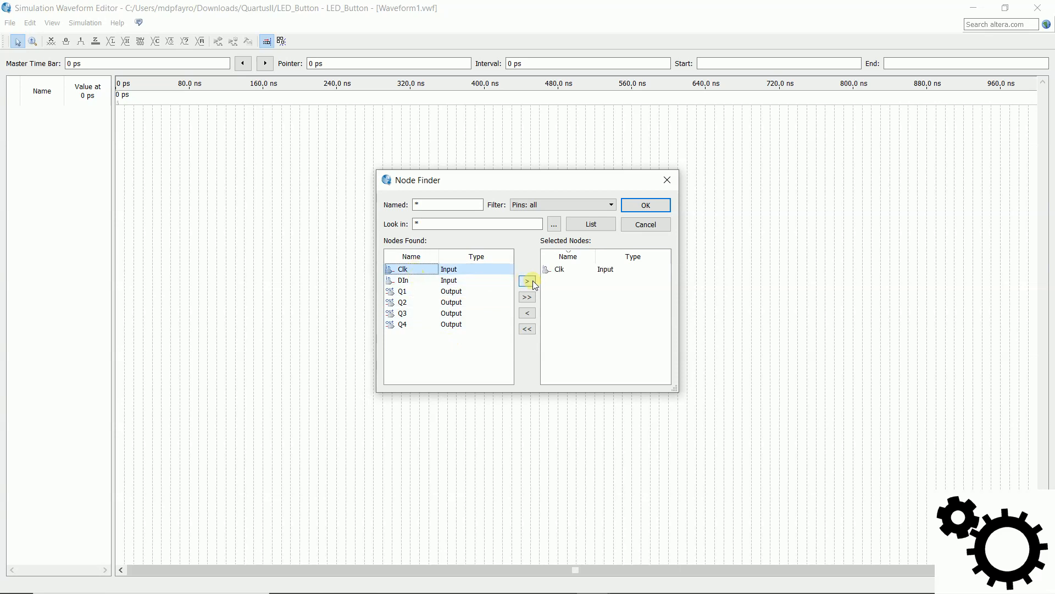
click(495, 292)
click(525, 282)
click(585, 270)
click(527, 313)
click(568, 269)
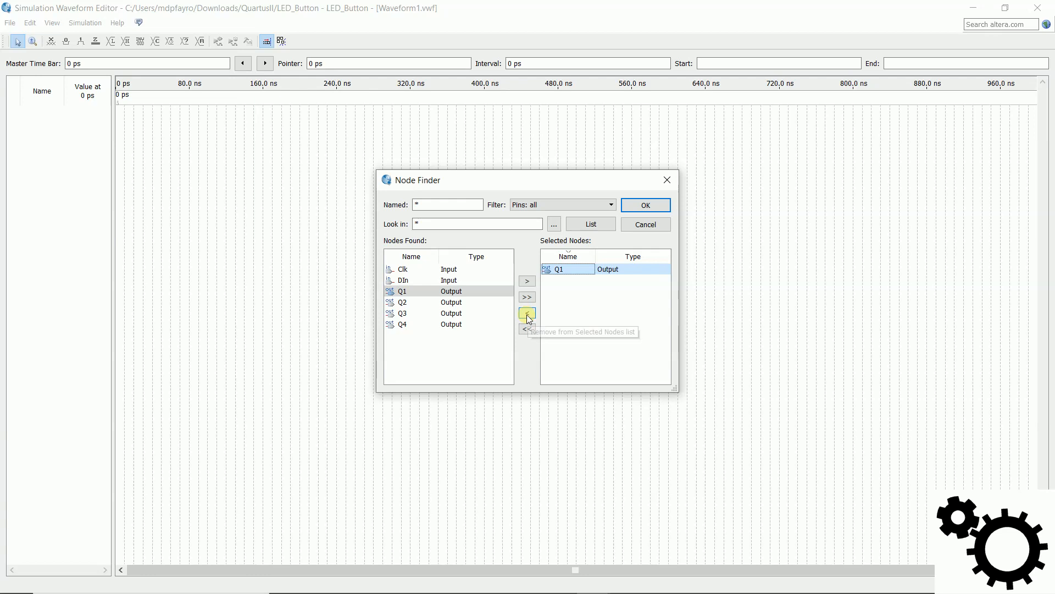
click(527, 314)
click(527, 300)
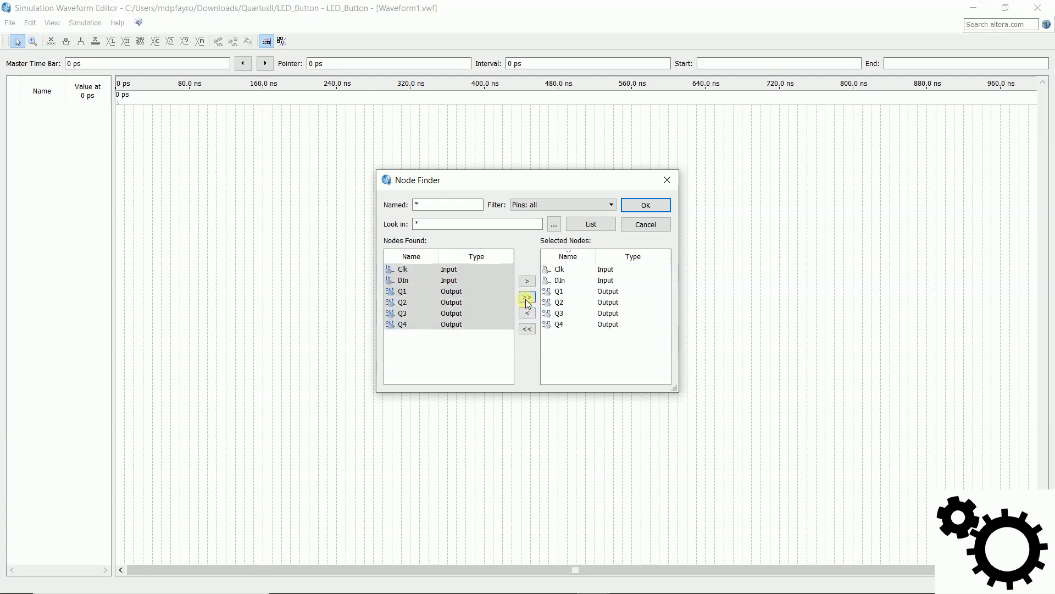
click(529, 327)
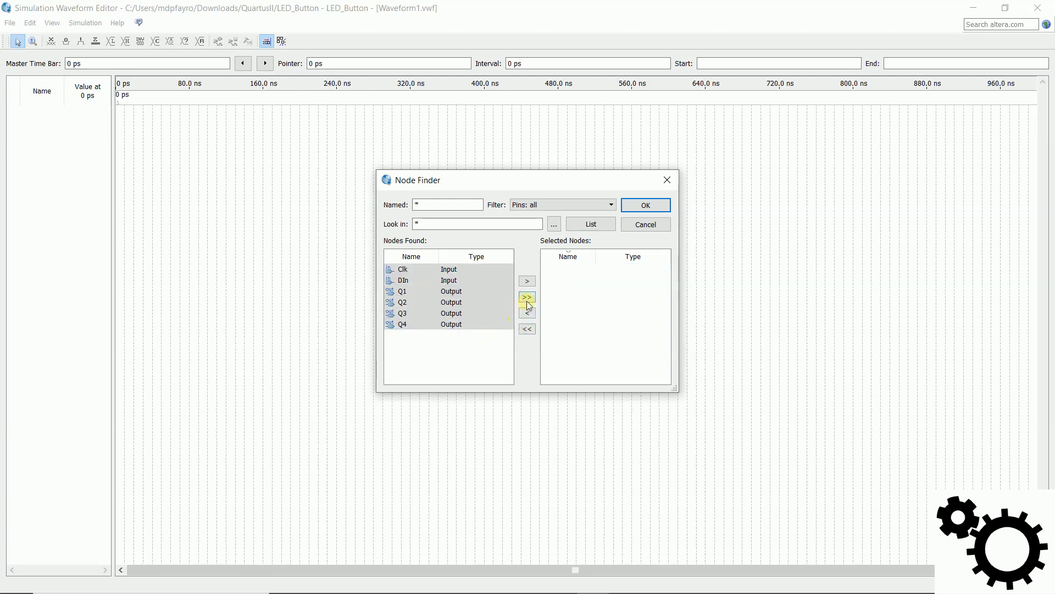
Step: Select all found pins, Clk, DIn and Q1 to Q4, and insert them into the waveform
click(527, 300)
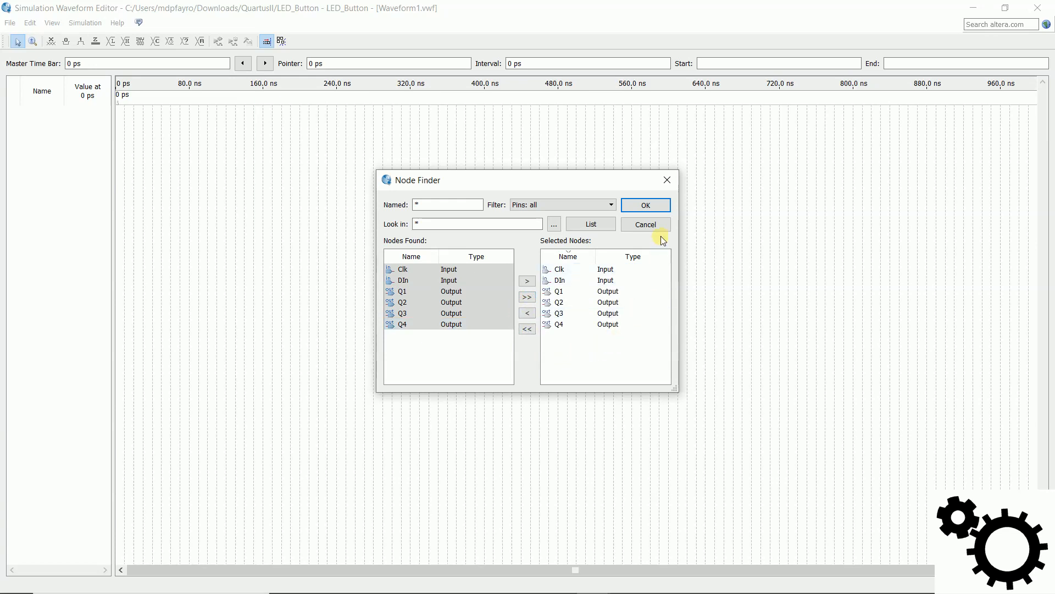
click(631, 206)
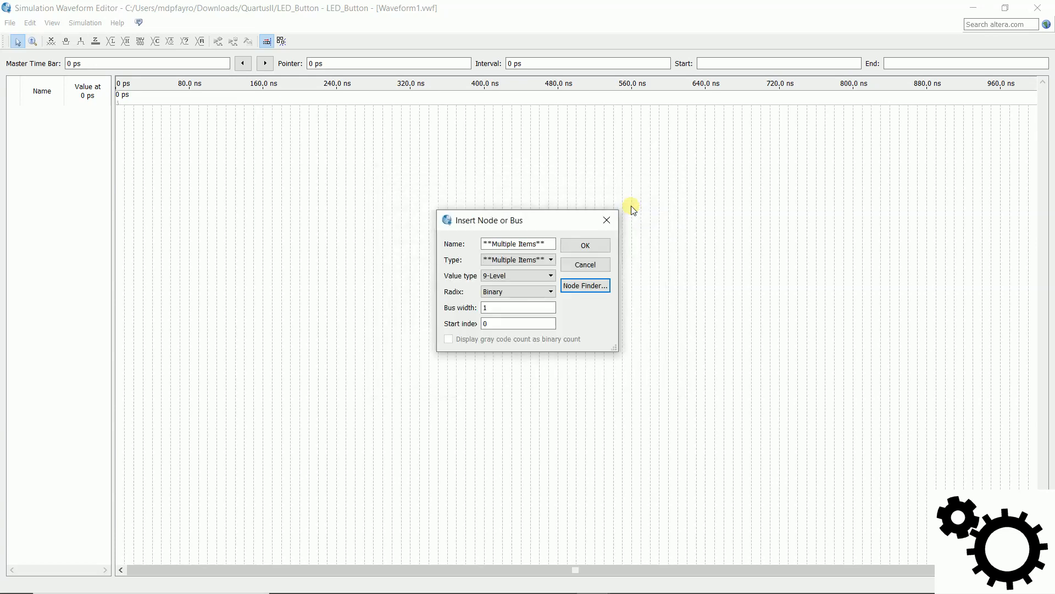
click(572, 247)
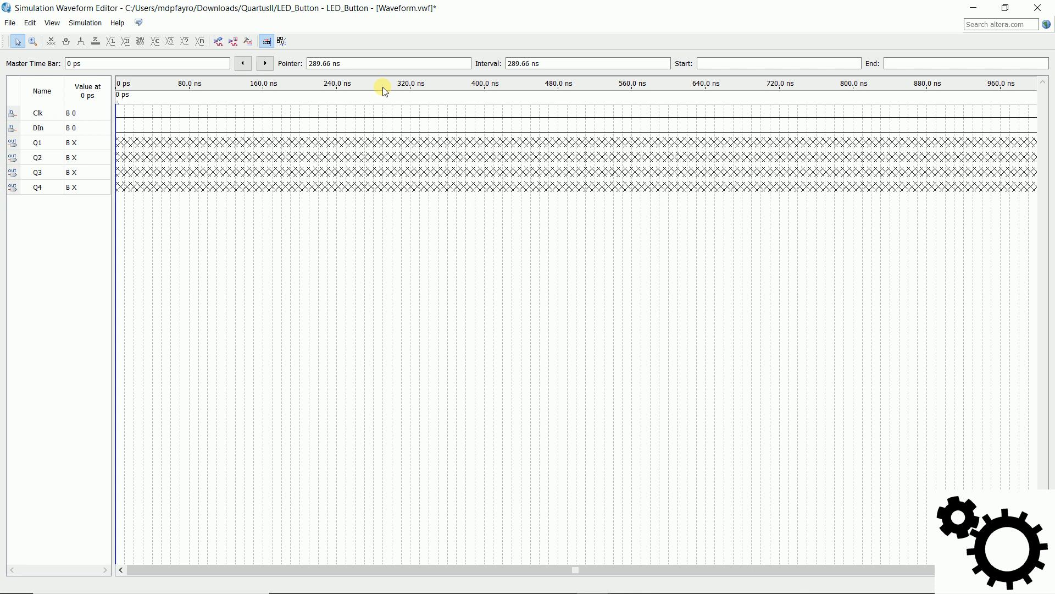
Step: Set the waveform's end time to 100 ns
click(29, 23)
mouse_move(53, 23)
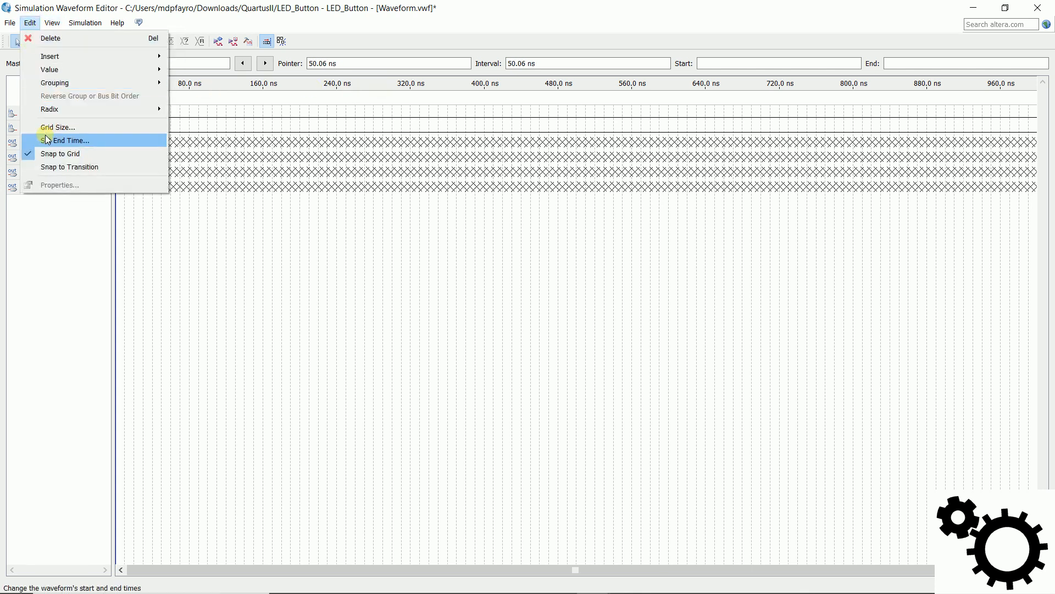
click(107, 140)
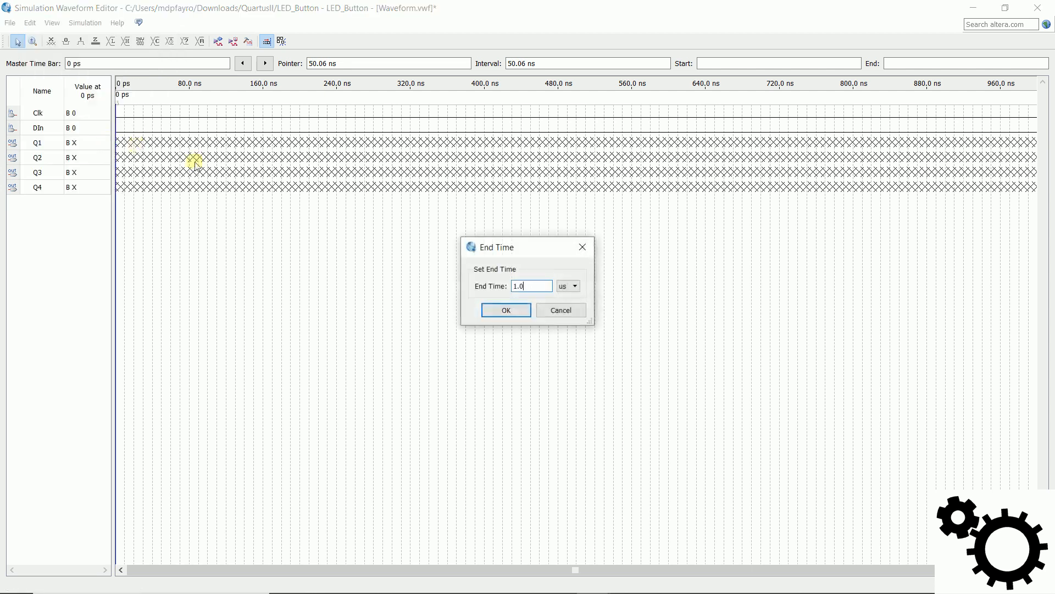
click(572, 304)
drag(536, 286, 495, 284)
click(524, 311)
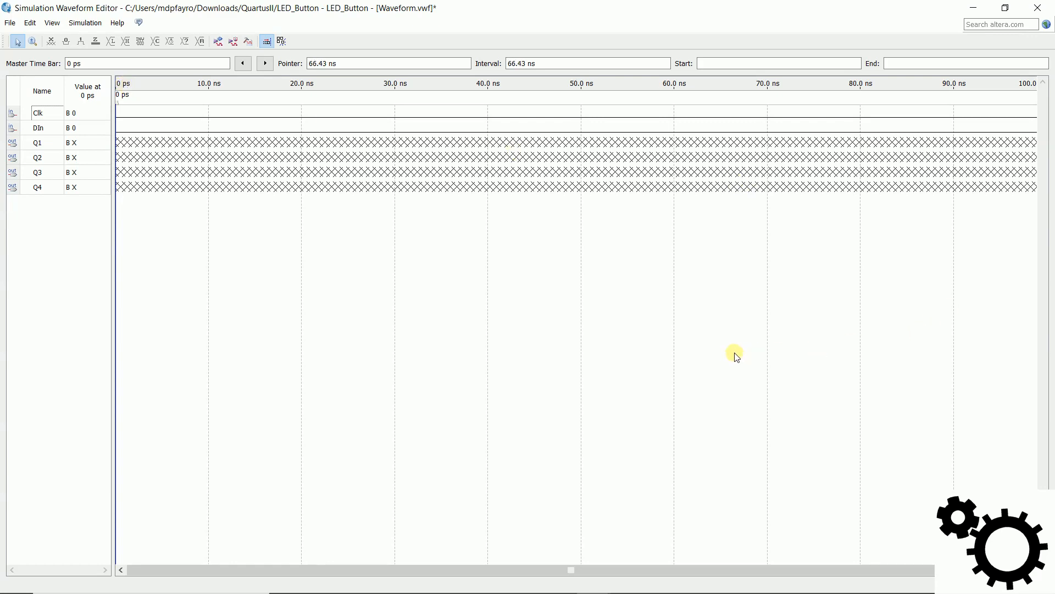
Step: Assign the Clk input a clock waveform with a 10 ns period, 0 ns offset and 50% duty cycle
click(37, 112)
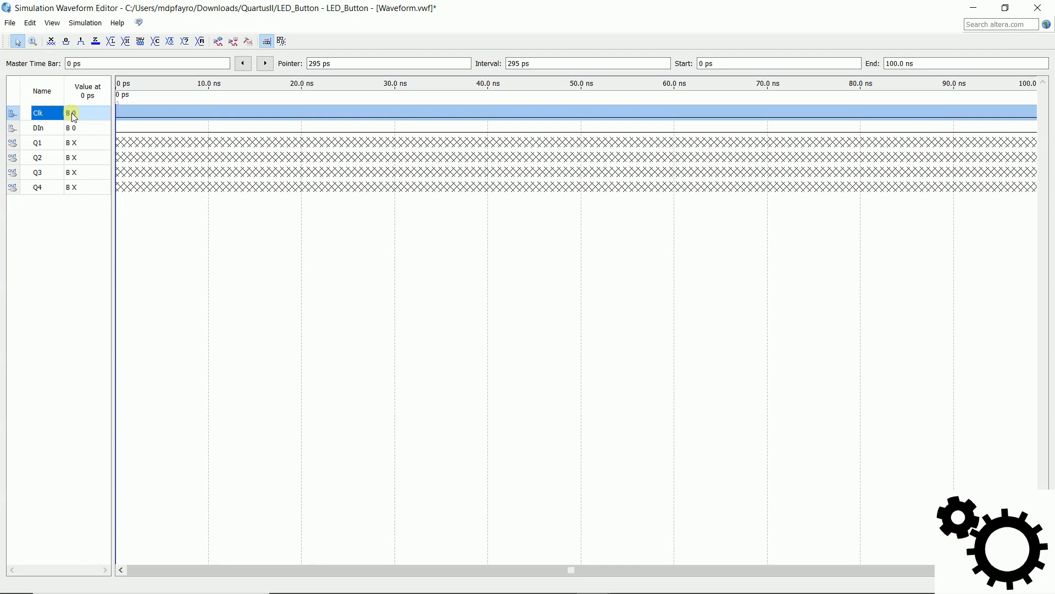
click(170, 44)
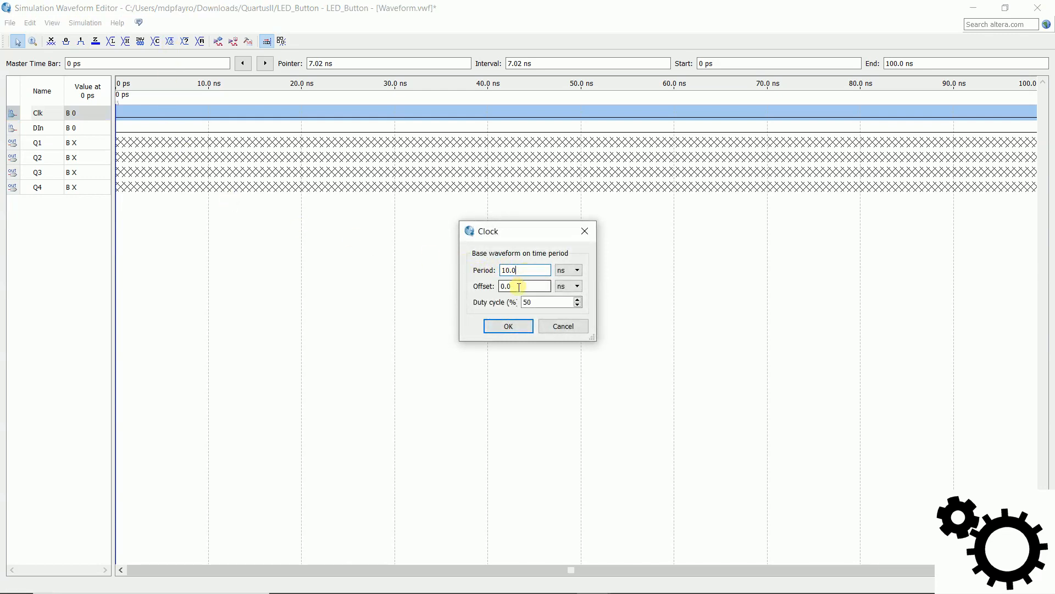
click(508, 327)
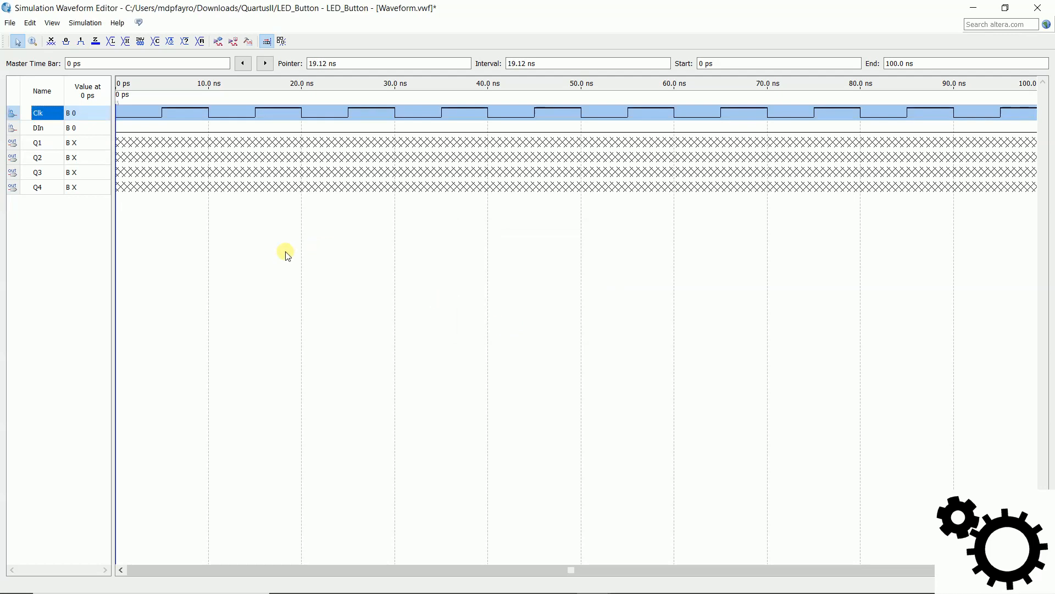
click(247, 236)
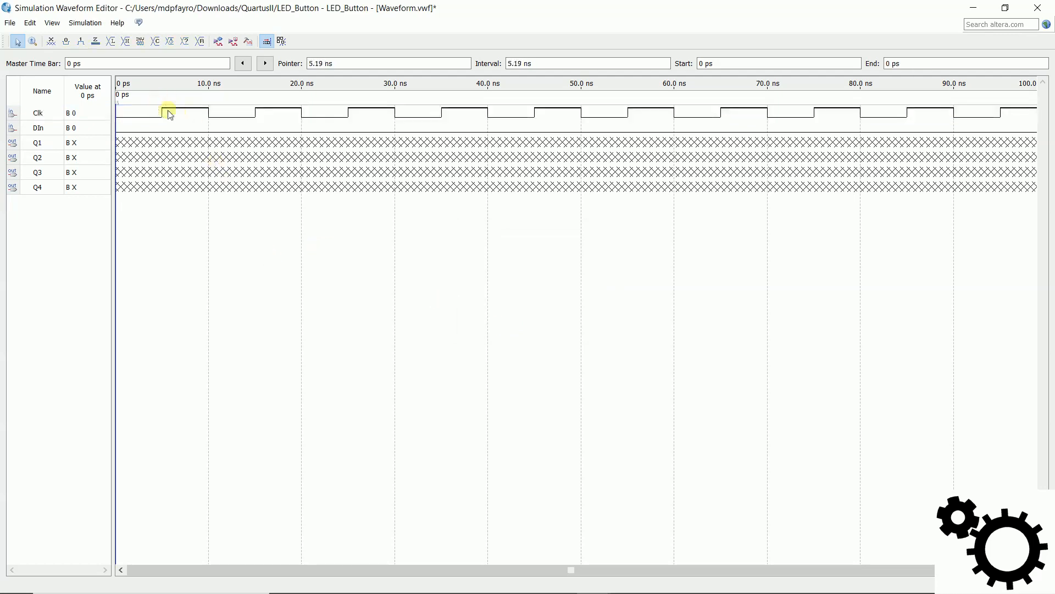
Step: Force the DIn input high from 10 ns to 100 ns
click(58, 129)
drag(214, 125, 1042, 132)
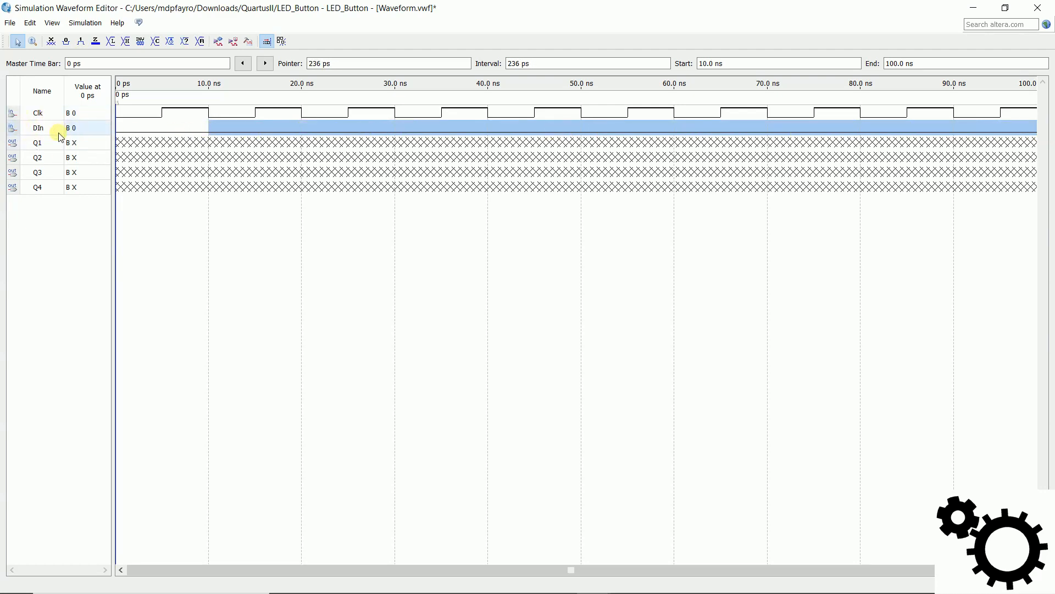
click(82, 46)
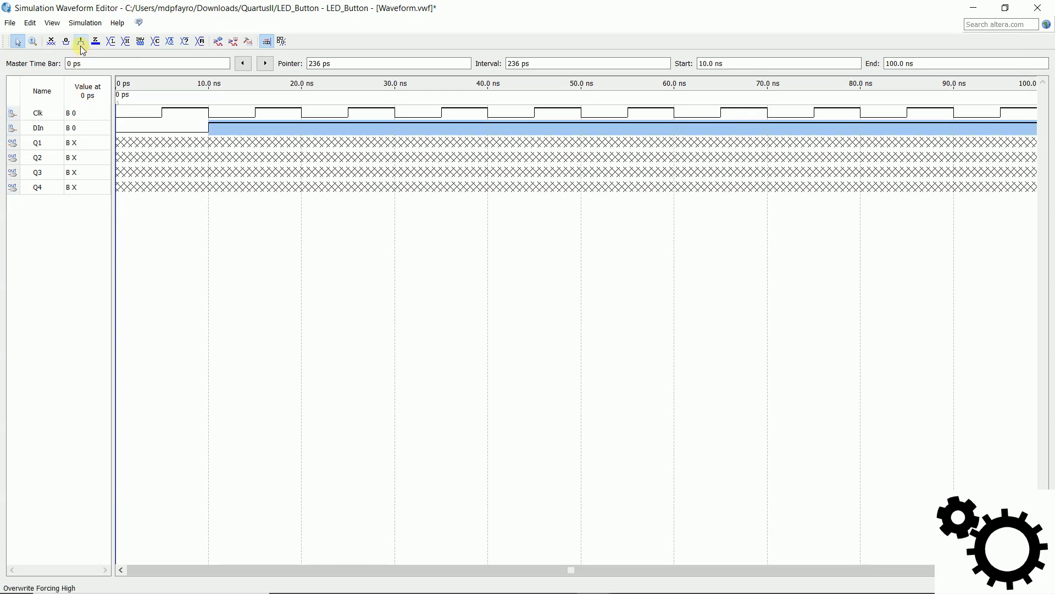
click(236, 243)
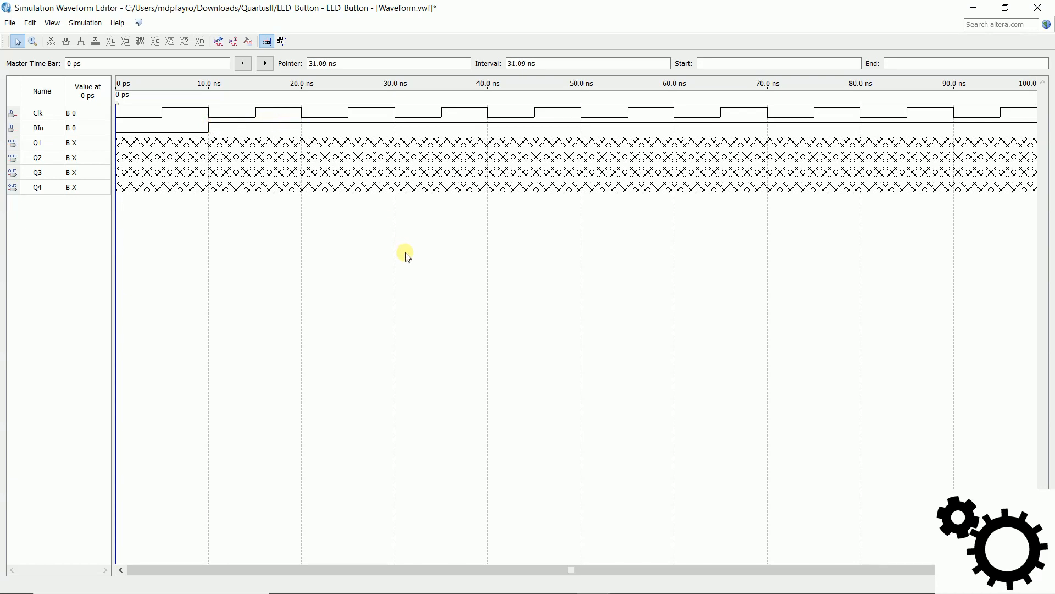
Step: Run the functional simulation, saving the waveform as BasculesD.vwf in the QuartusII folder and adding it to the current project
click(219, 43)
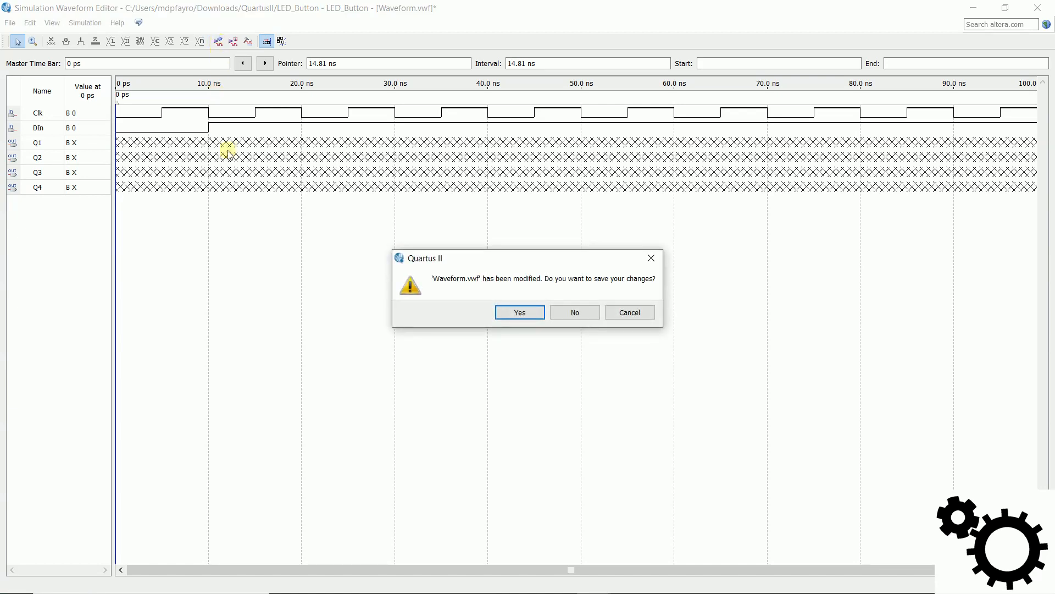
click(536, 314)
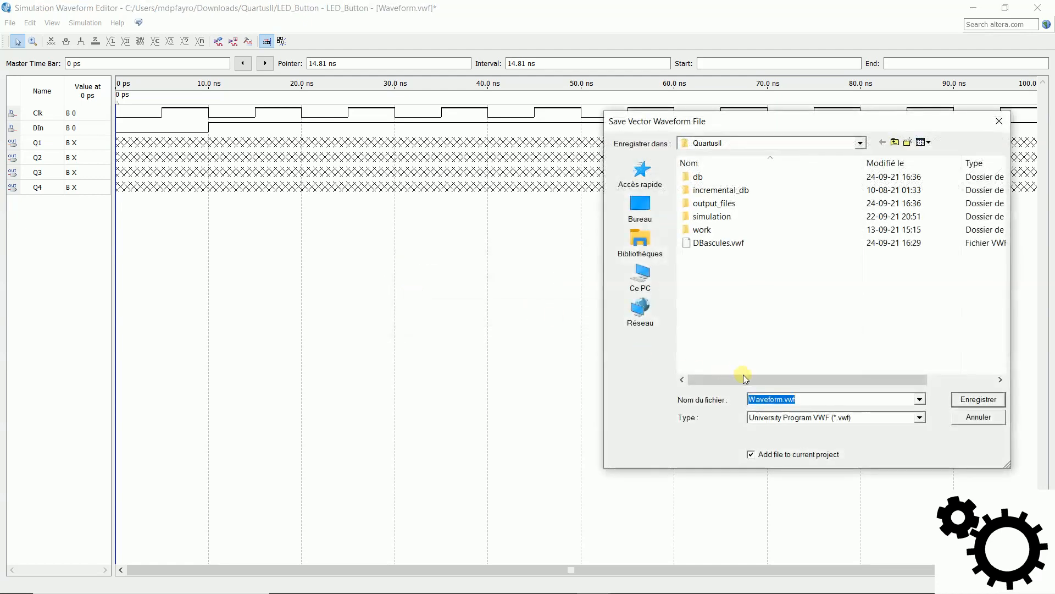
drag(783, 401, 713, 402)
text(Bascules)
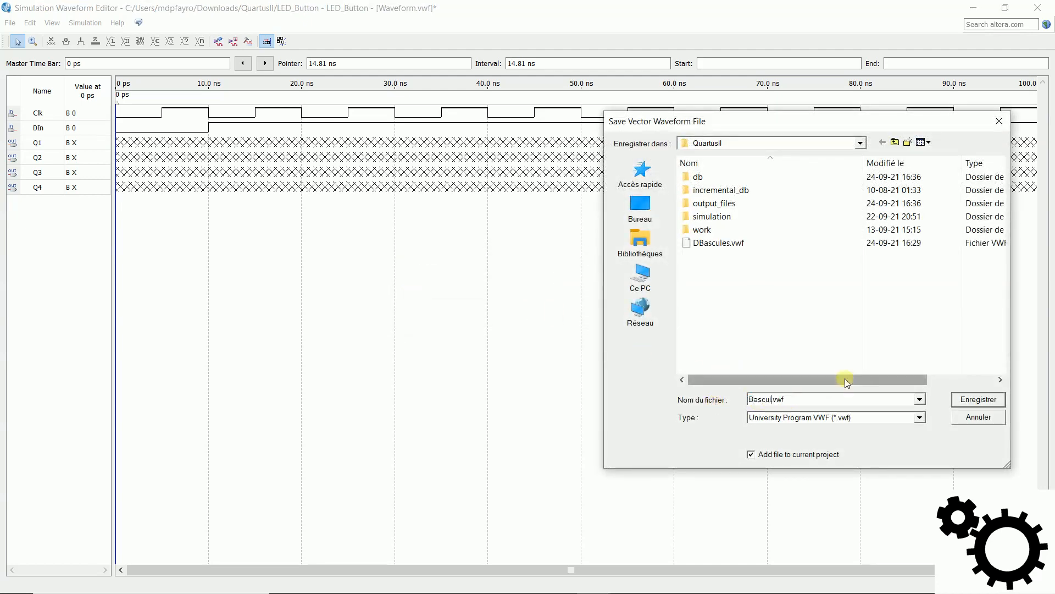
text(D)
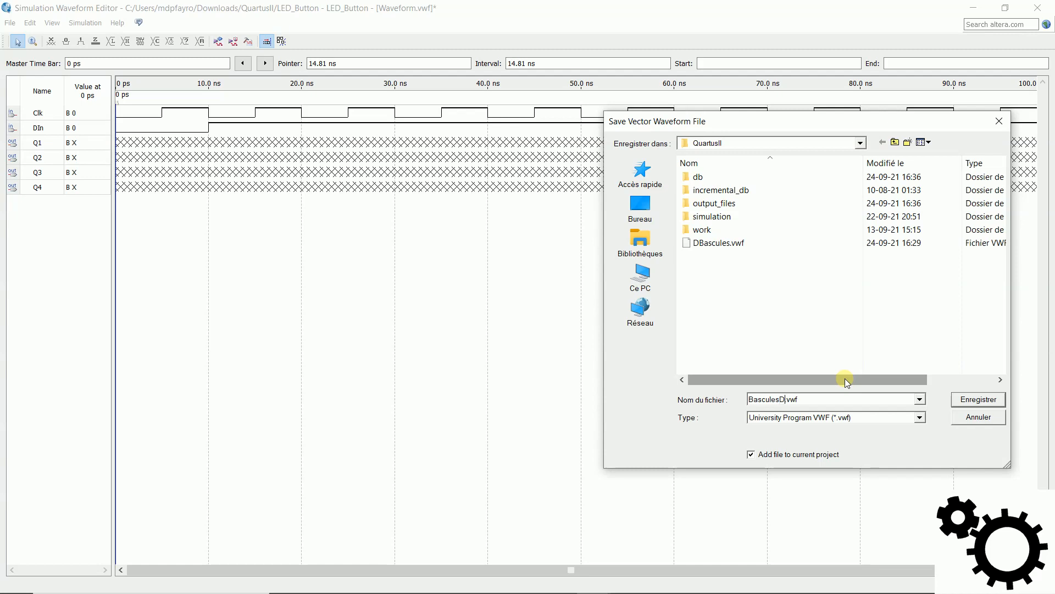
click(1001, 405)
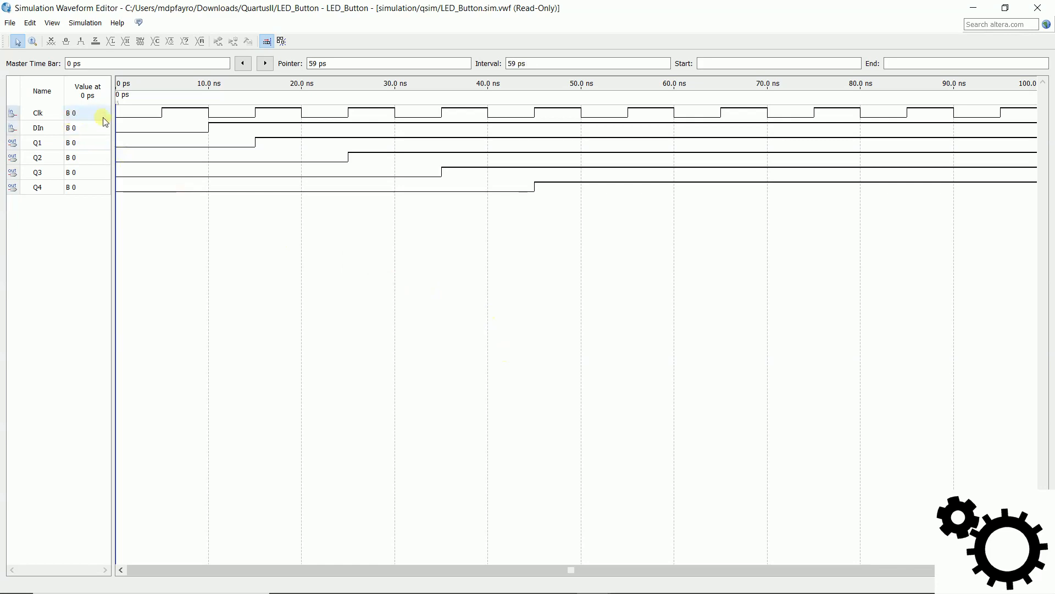
click(66, 128)
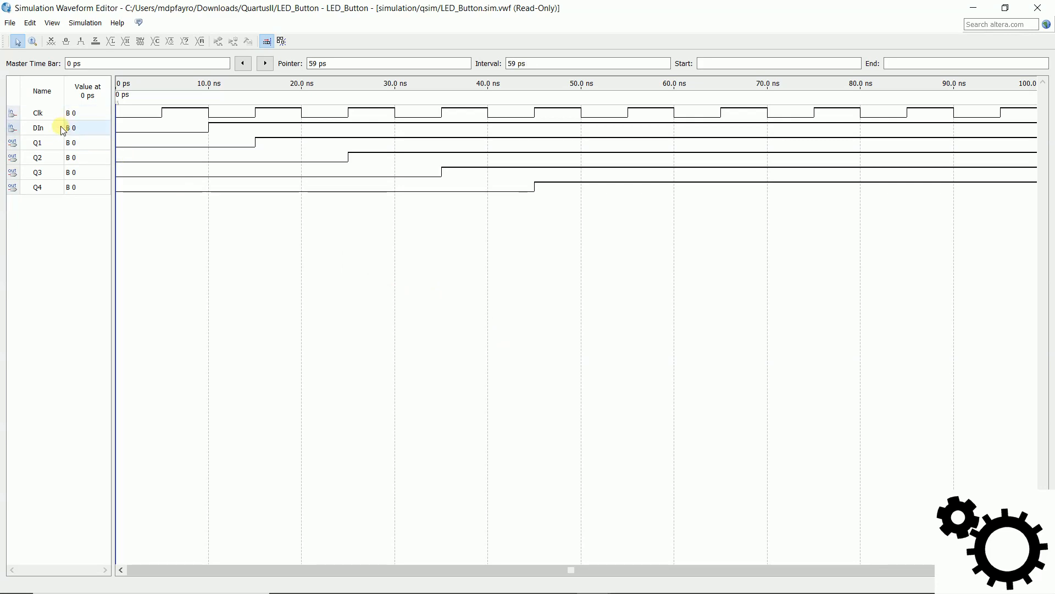
click(49, 144)
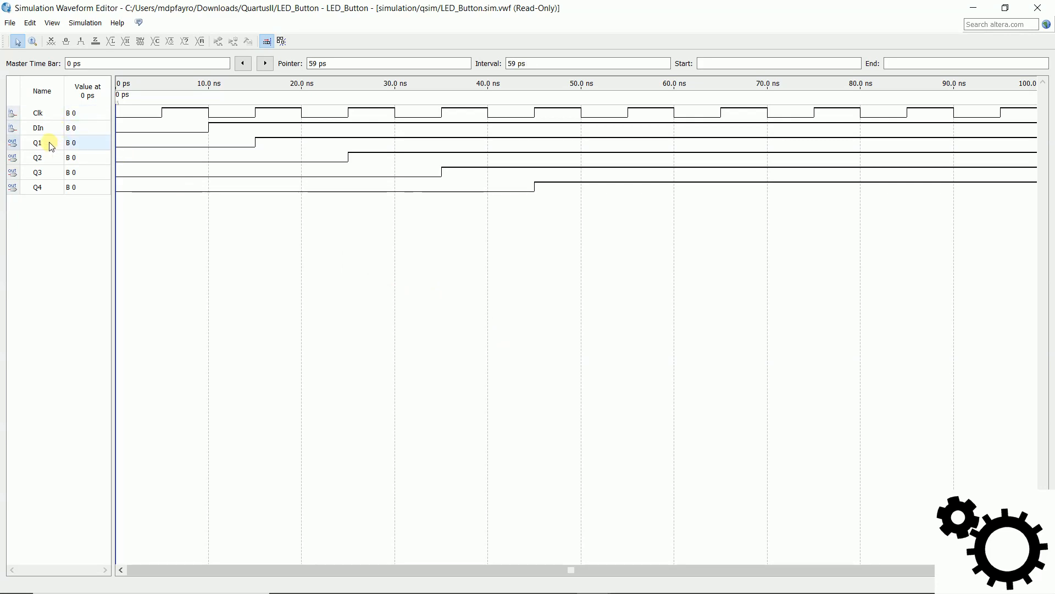